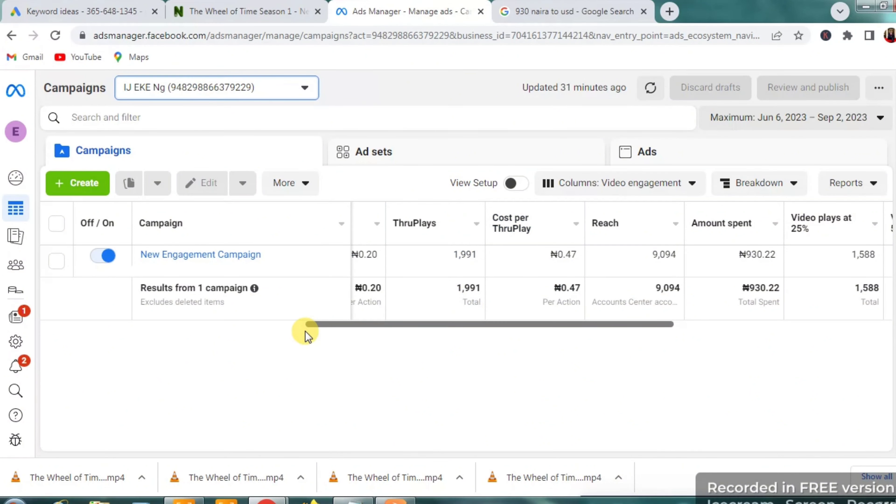
# Review the existing engagement campaign's video metrics, from ThruPlays back to Impressions
pyautogui.click(294, 322)
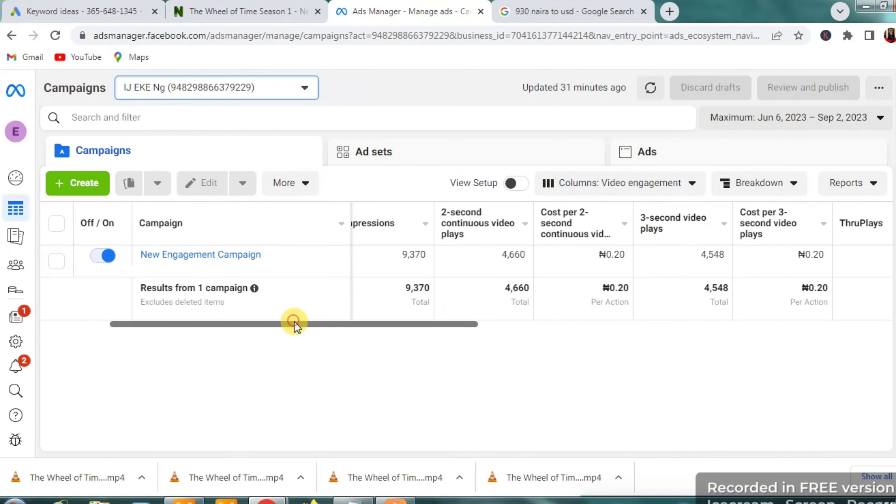
pyautogui.moveTo(293, 322); pyautogui.dragTo(86, 347)
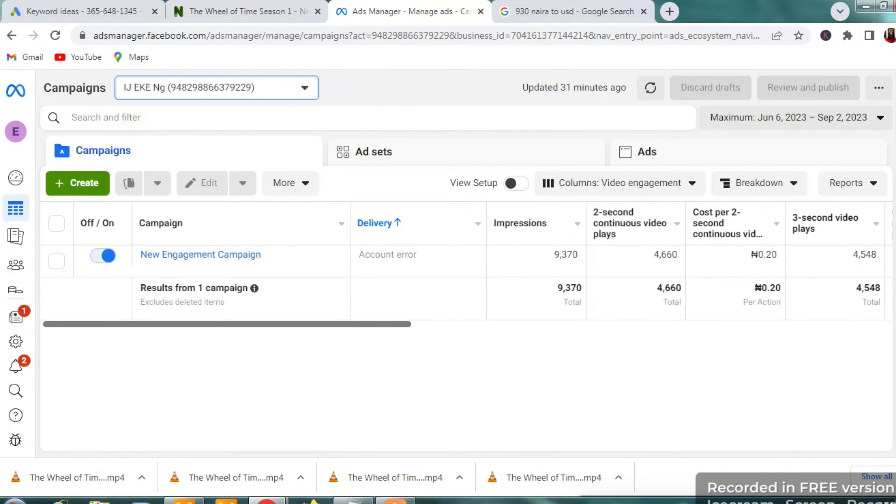
# Open the ad account's billing page in a new tab, look over its payment activity and show the Add funds options
pyautogui.moveTo(21, 131)
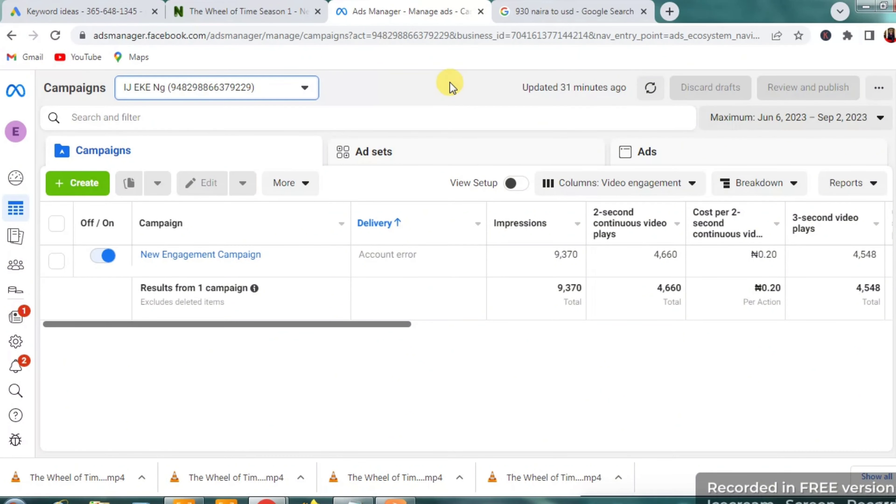
pyautogui.moveTo(32, 226)
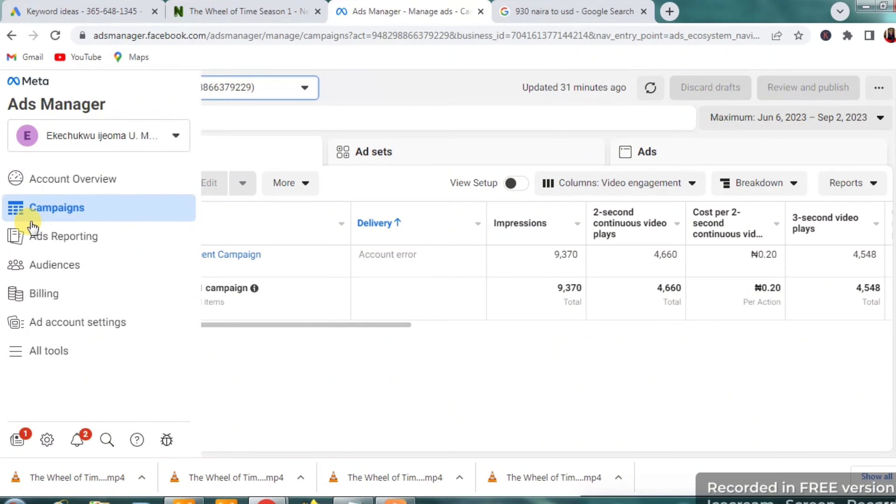
pyautogui.rightClick(28, 297)
pyautogui.click(46, 307)
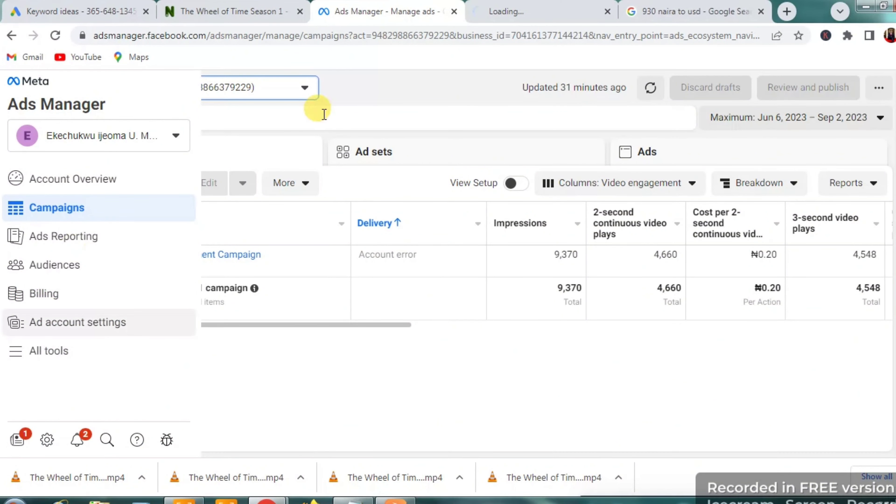
pyautogui.click(589, 14)
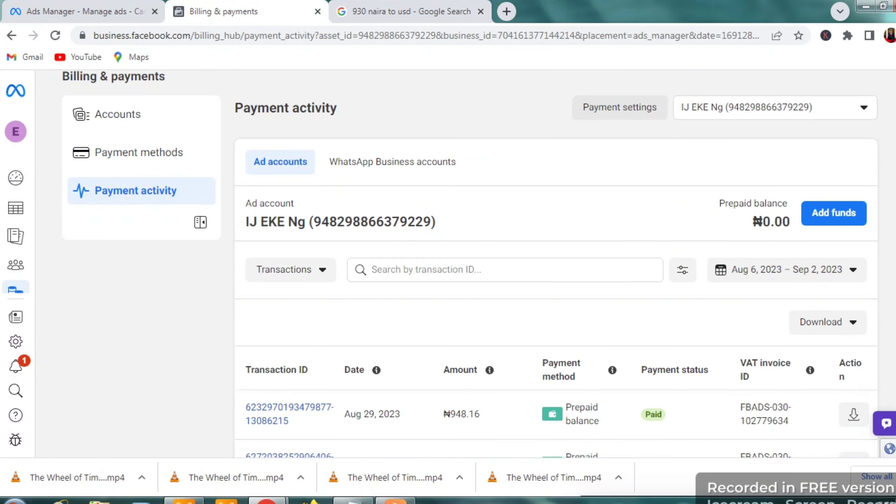
pyautogui.scroll(-1, 604, 353)
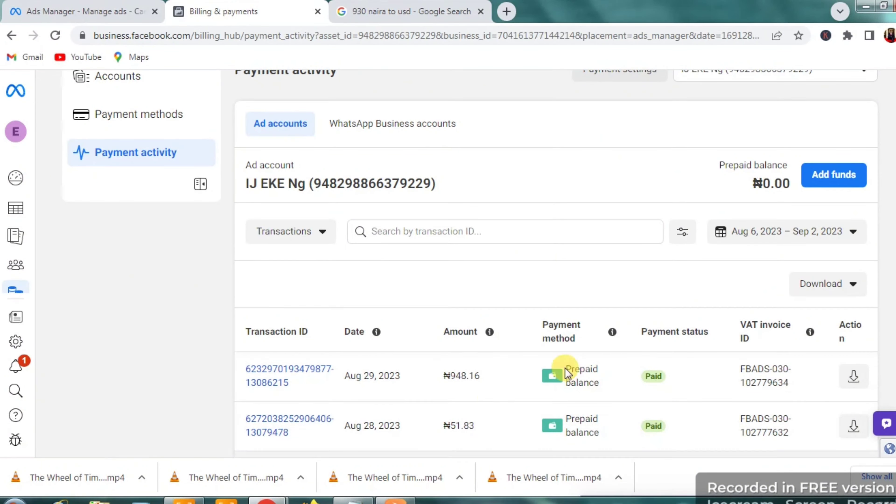
pyautogui.click(833, 175)
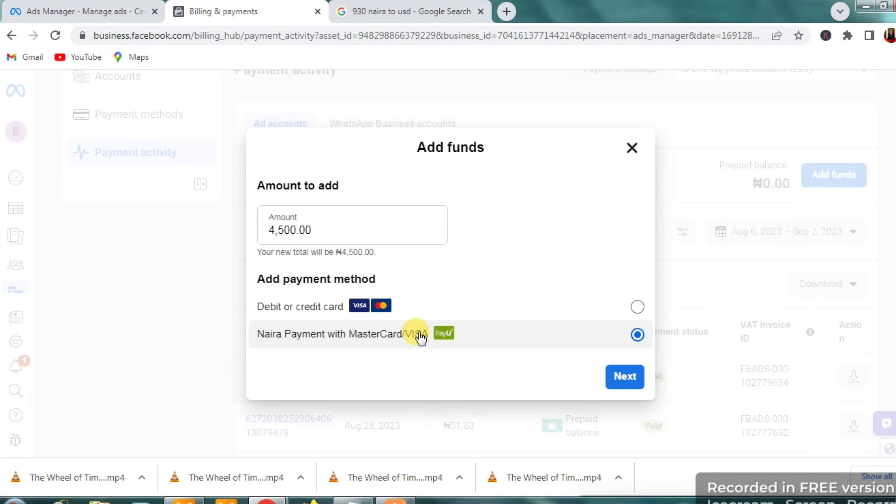
# Return to the Ads Manager campaigns and create a new campaign with the Engagement objective
pyautogui.click(138, 11)
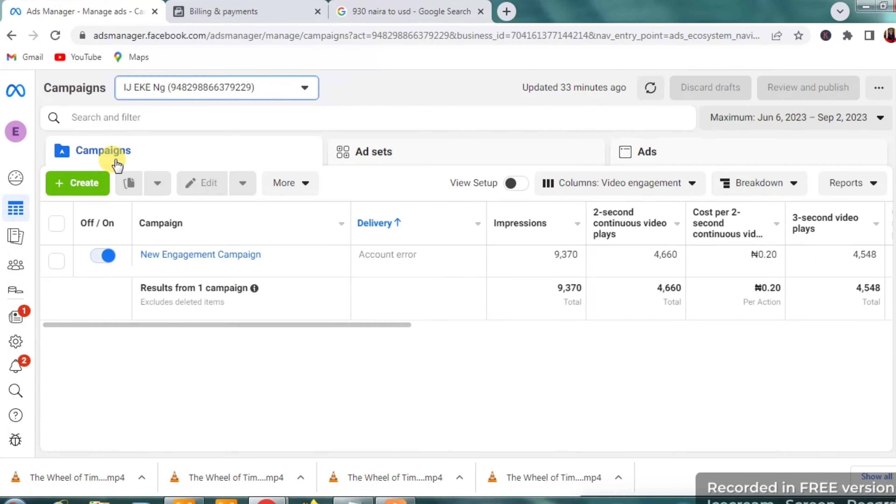
pyautogui.click(80, 182)
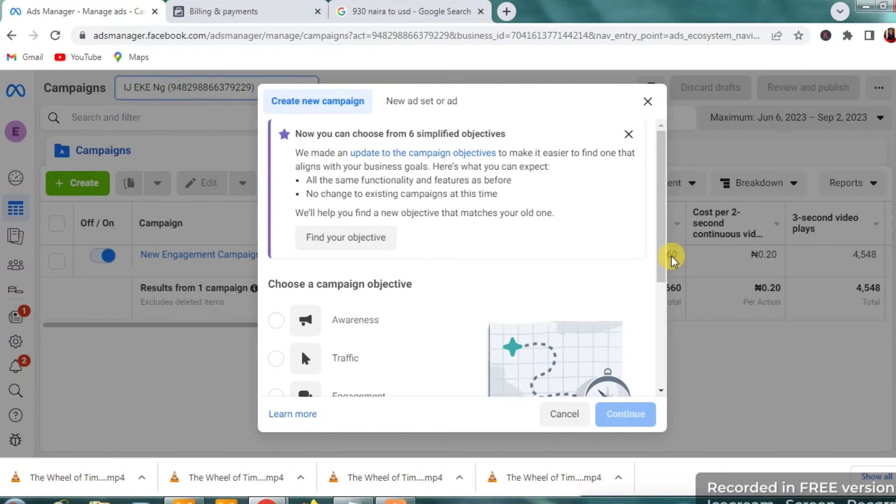
pyautogui.moveTo(661, 252); pyautogui.dragTo(662, 307)
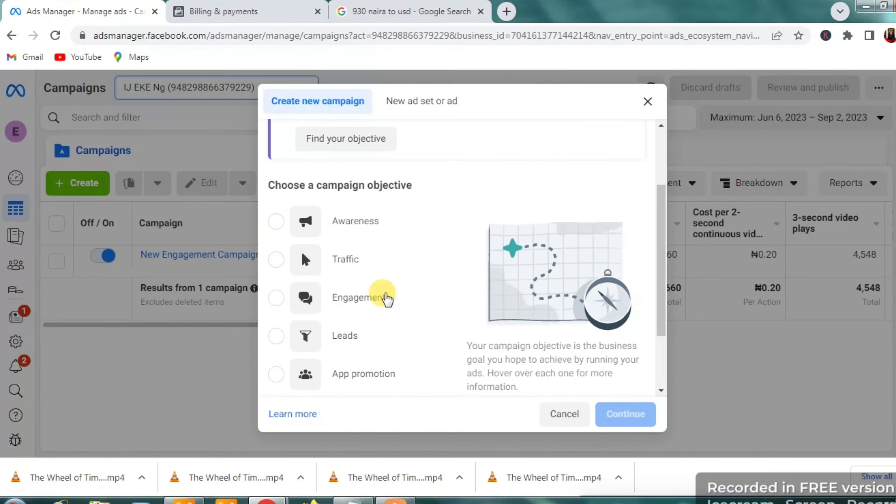
pyautogui.click(385, 298)
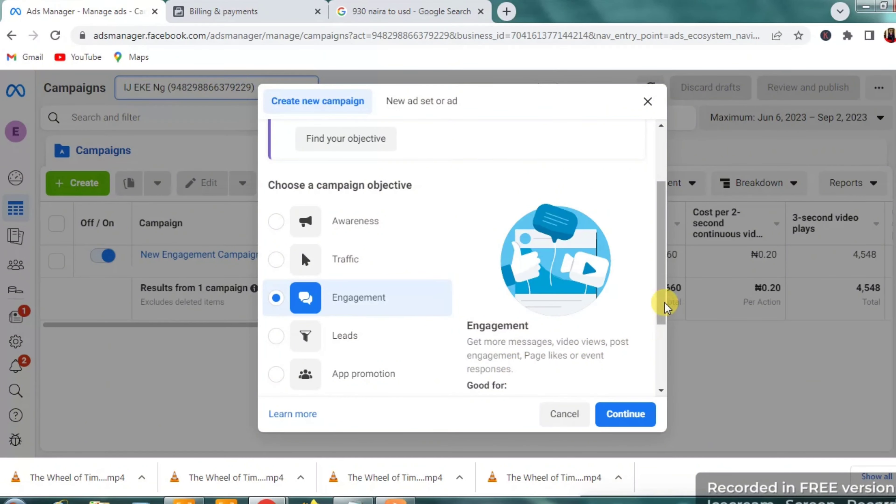
pyautogui.moveTo(663, 304); pyautogui.dragTo(663, 364)
pyautogui.click(613, 410)
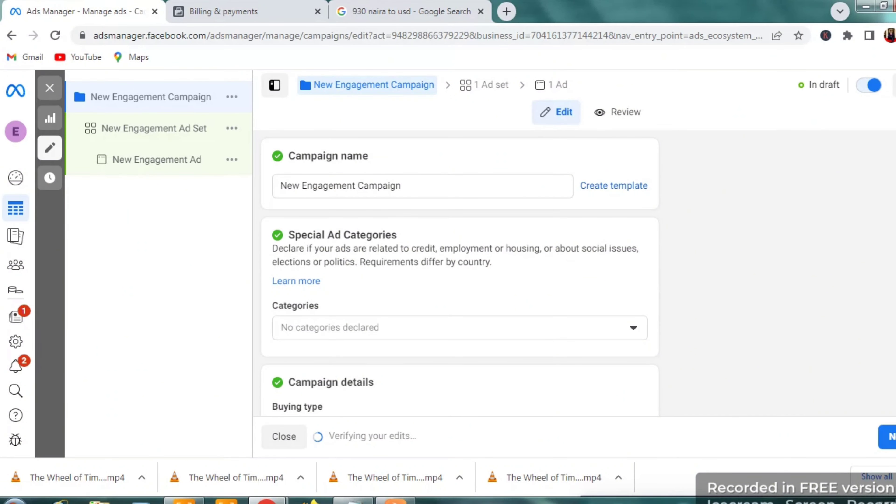
# Accept the campaign's default settings, proceed to the ad set and set its conversion location to On your ad
pyautogui.scroll(-6, 458, 276)
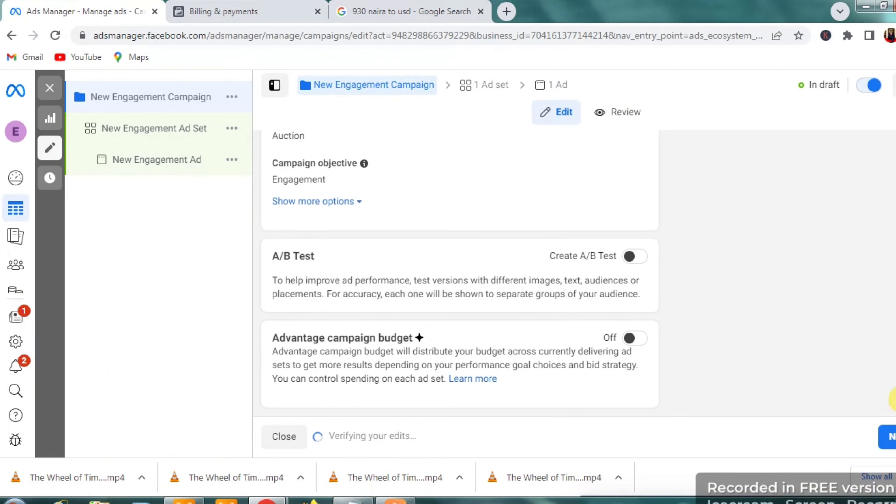
pyautogui.click(889, 437)
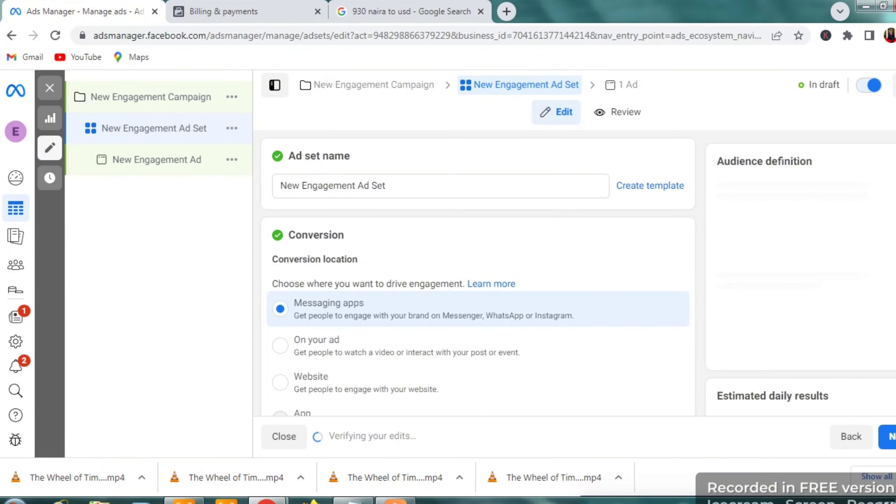
pyautogui.scroll(-1, 478, 273)
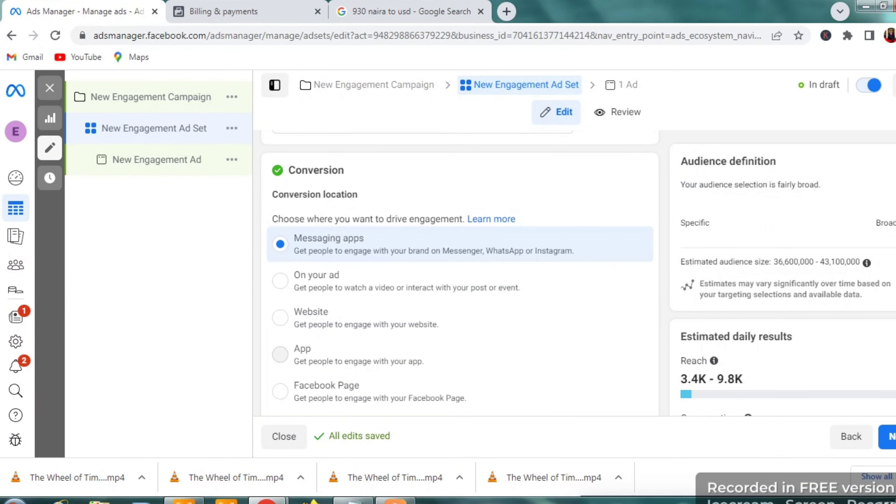
pyautogui.scroll(-1, 460, 274)
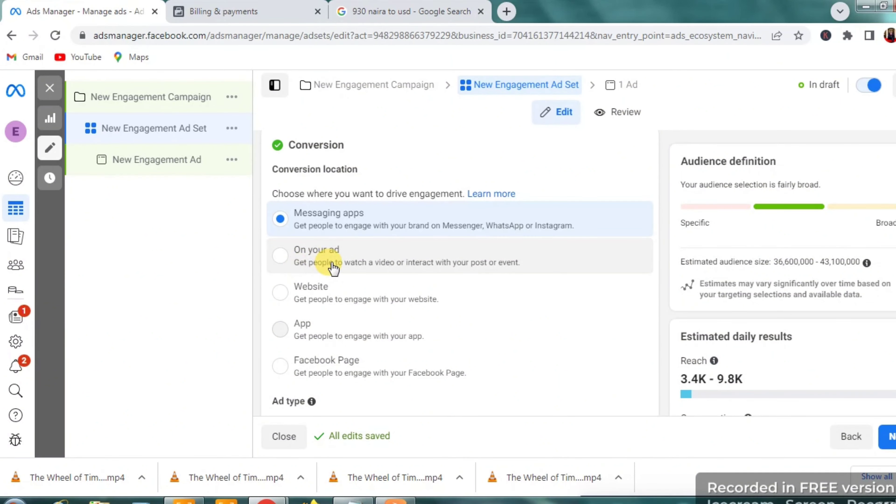
pyautogui.click(410, 269)
# Check the engagement type and performance goal choices, keeping Video views and Maximize ThruPlay views
pyautogui.scroll(-4, 565, 249)
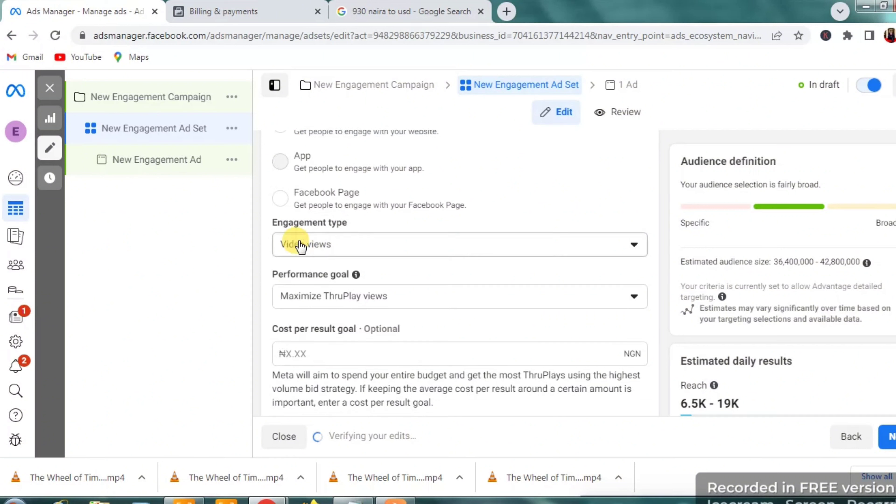
pyautogui.click(334, 247)
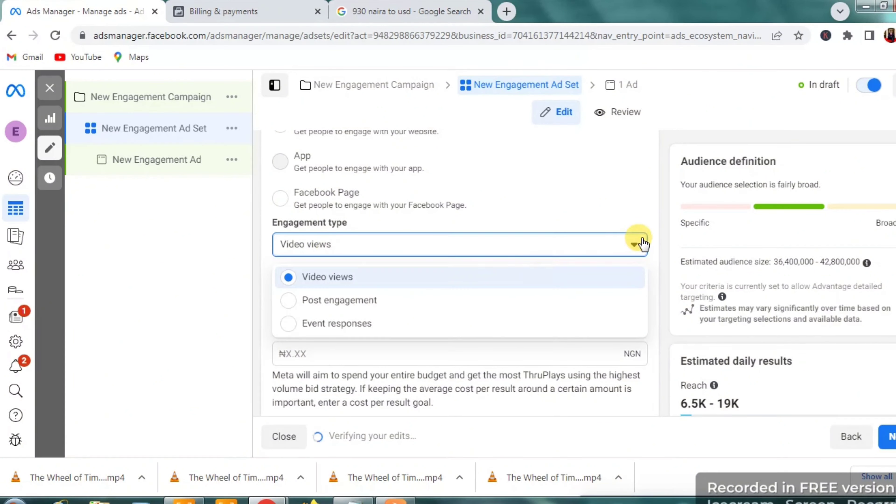
pyautogui.click(662, 226)
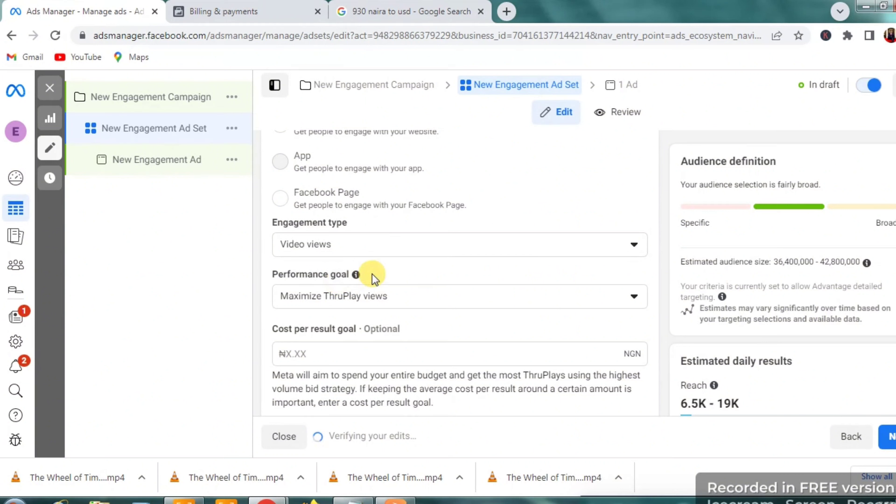
pyautogui.click(313, 304)
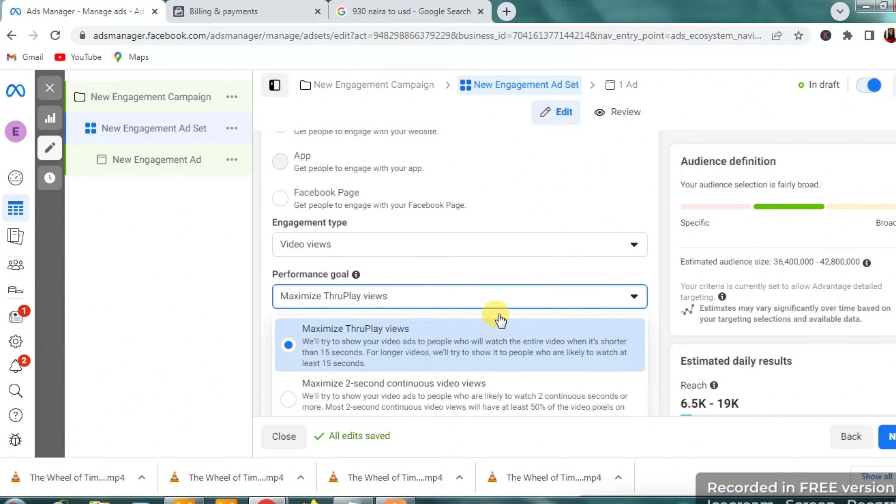
pyautogui.click(570, 268)
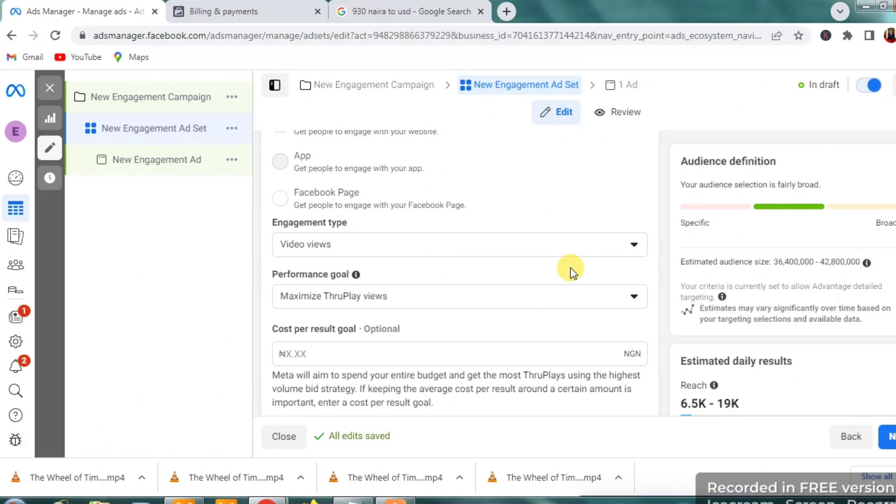
# Reveal the additional conversion options and check the choices for when charges apply, keeping Impression
pyautogui.scroll(-5, 572, 270)
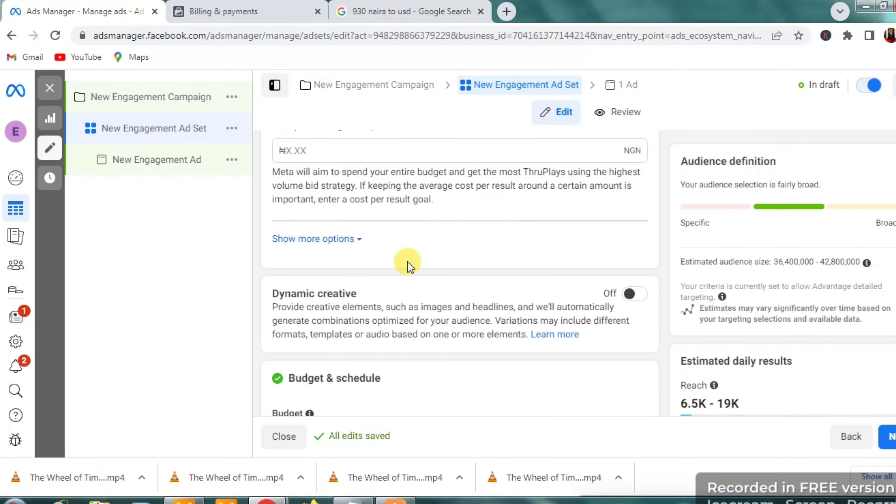
pyautogui.click(348, 239)
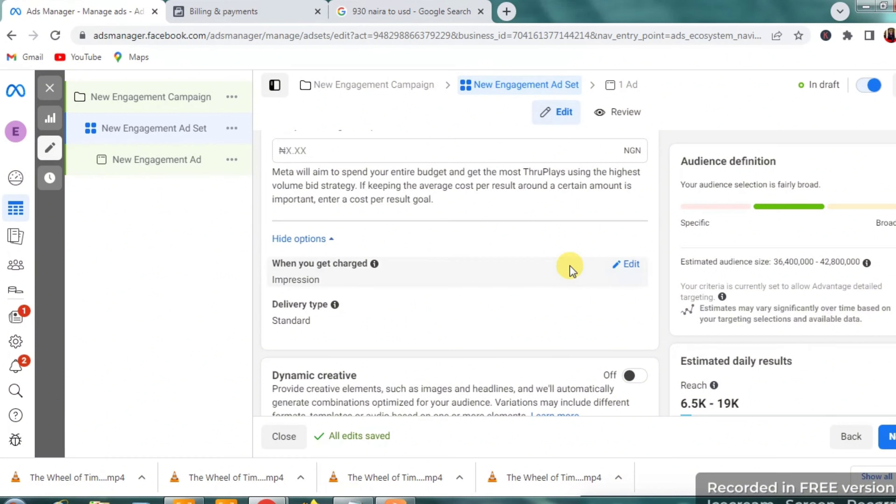
pyautogui.click(631, 265)
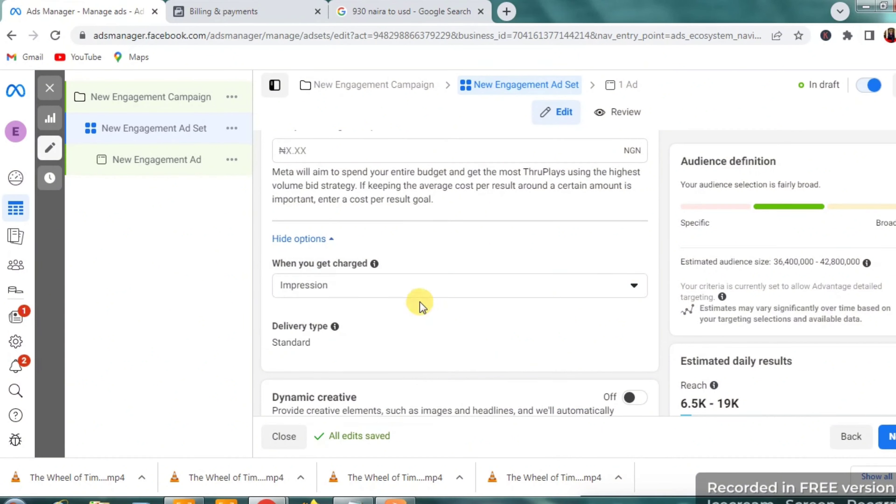
pyautogui.click(421, 286)
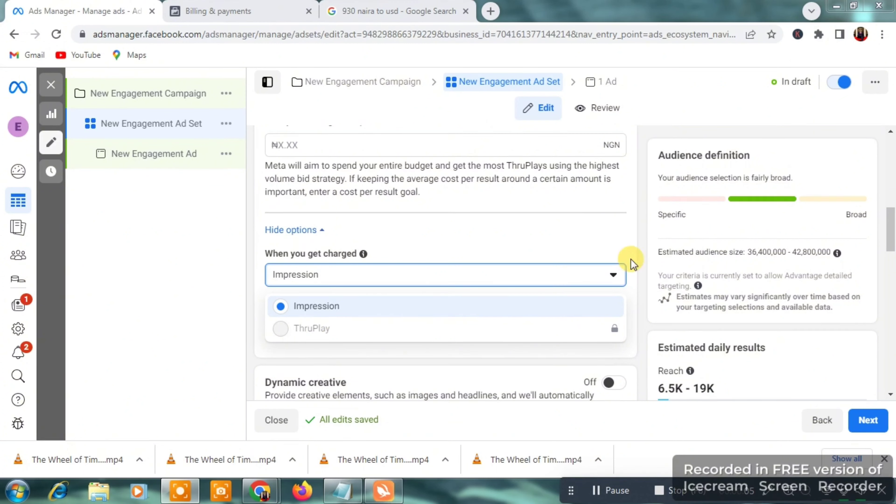
pyautogui.click(670, 255)
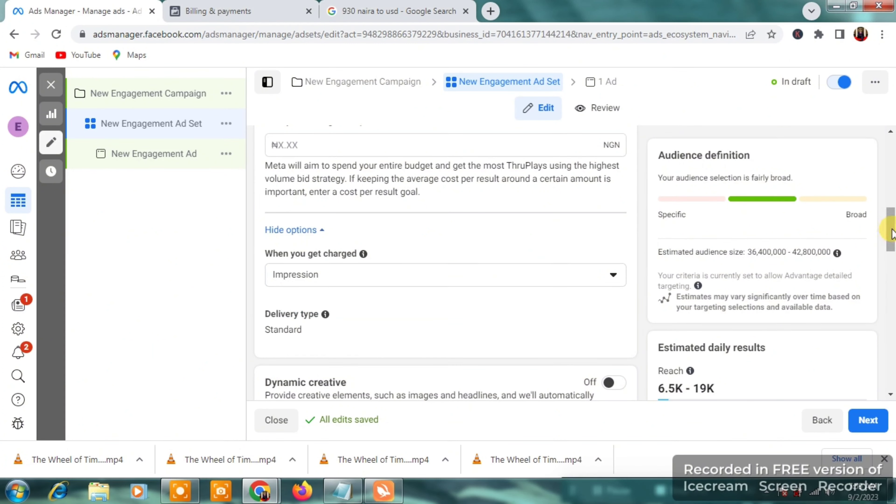
# Set the ad set's daily budget to ₦5,000
pyautogui.moveTo(892, 228); pyautogui.dragTo(892, 280)
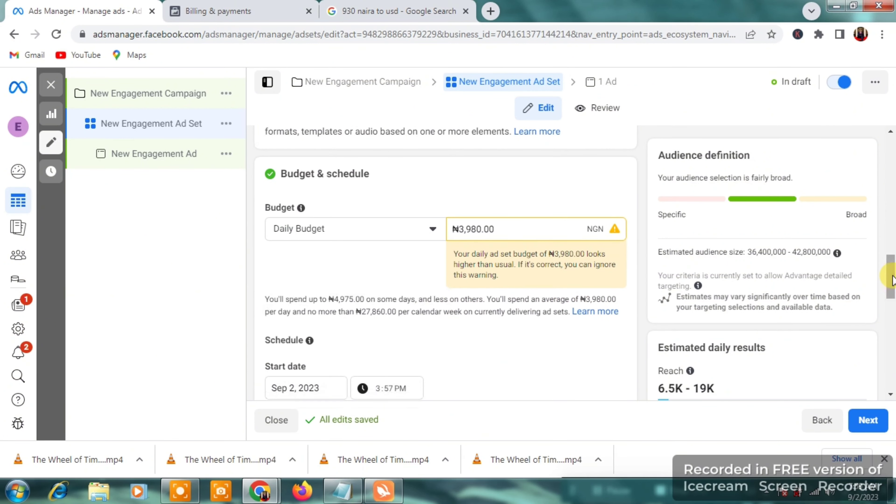
pyautogui.click(540, 225)
pyautogui.press('BackSpace')
pyautogui.press('BackSpace')
pyautogui.press('BackSpace')
pyautogui.press('BackSpace')
pyautogui.press('BackSpace')
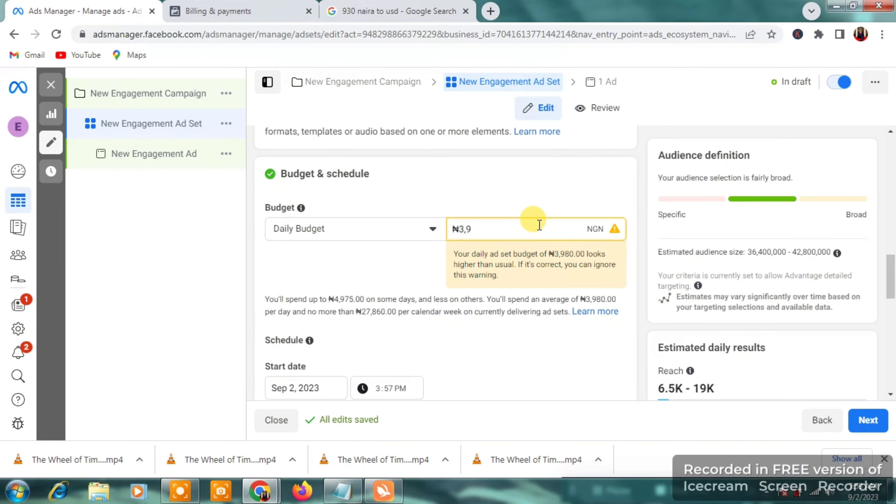
pyautogui.press('BackSpace')
pyautogui.press('BackSpace')
pyautogui.press('BackSpace')
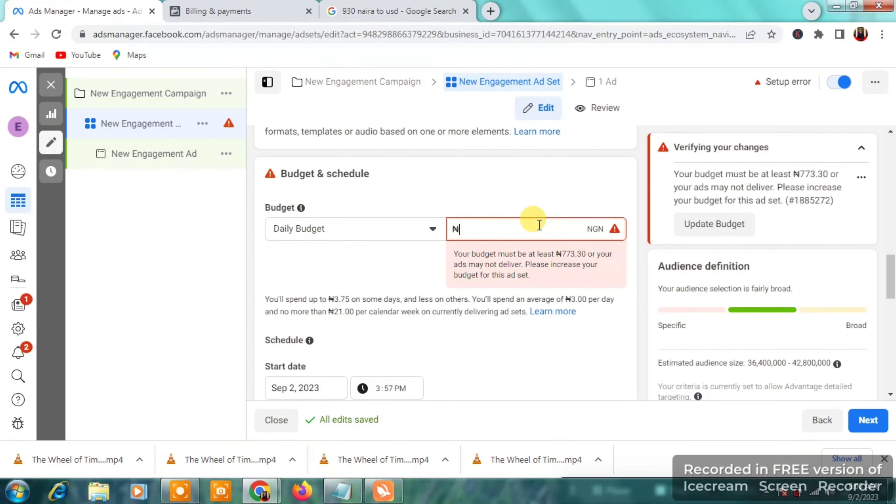
pyautogui.write('500')
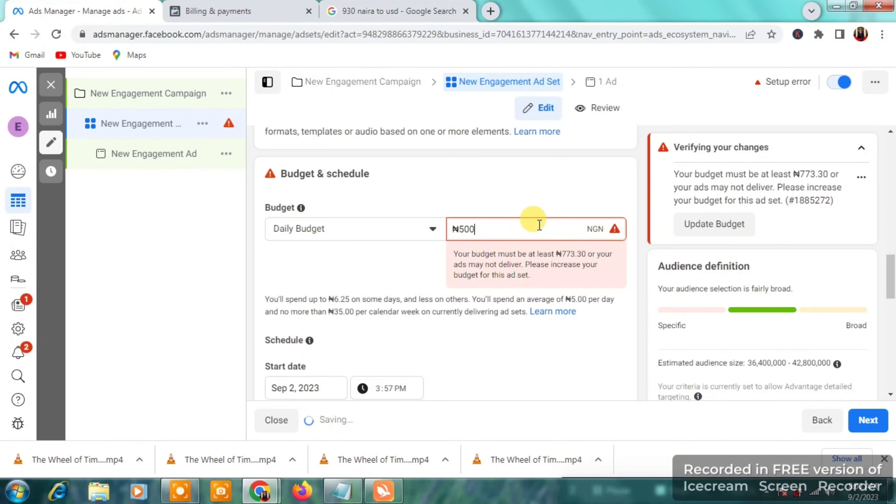
pyautogui.write('0')
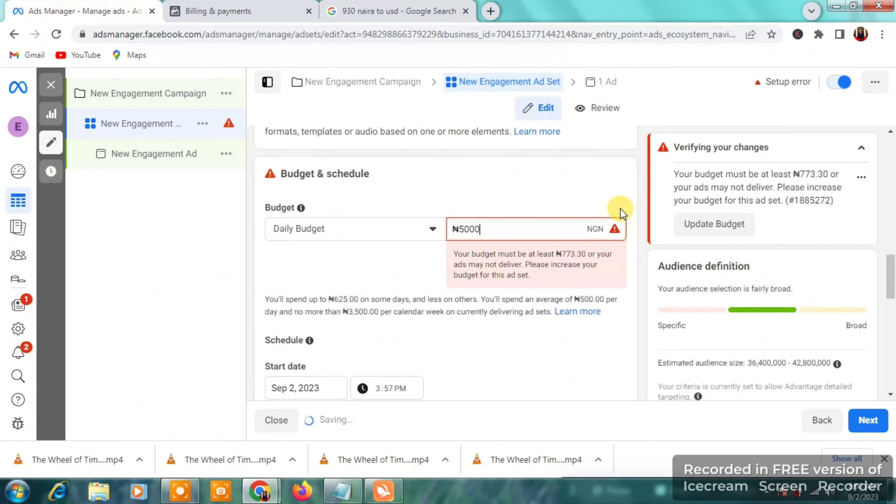
pyautogui.click(621, 209)
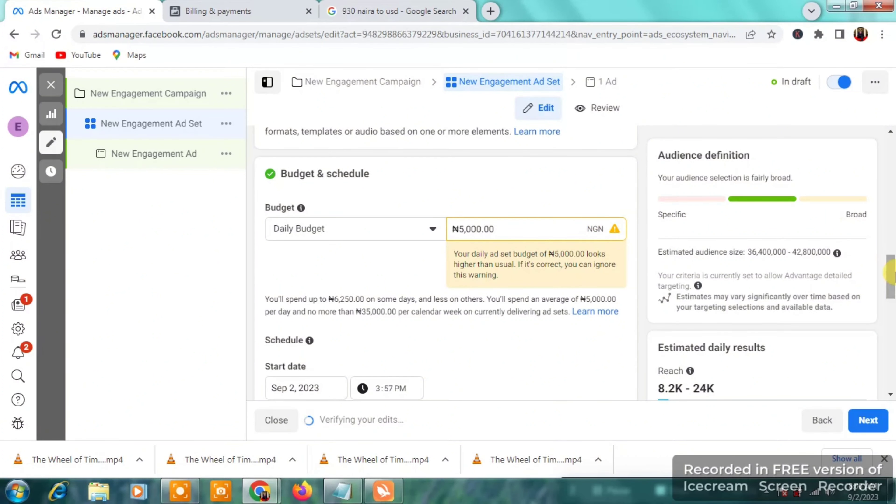
# Turn the optional end date in the ad set's schedule on and off again
pyautogui.moveTo(892, 275); pyautogui.dragTo(892, 307)
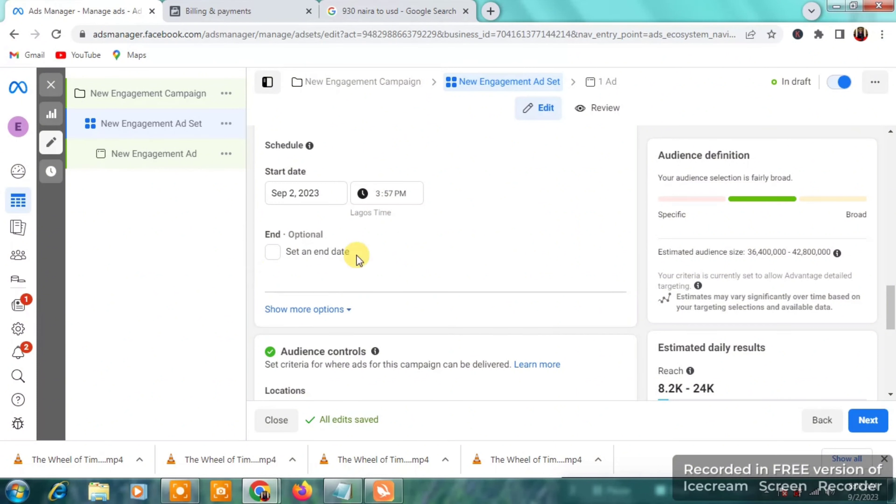
pyautogui.click(272, 254)
pyautogui.click(273, 254)
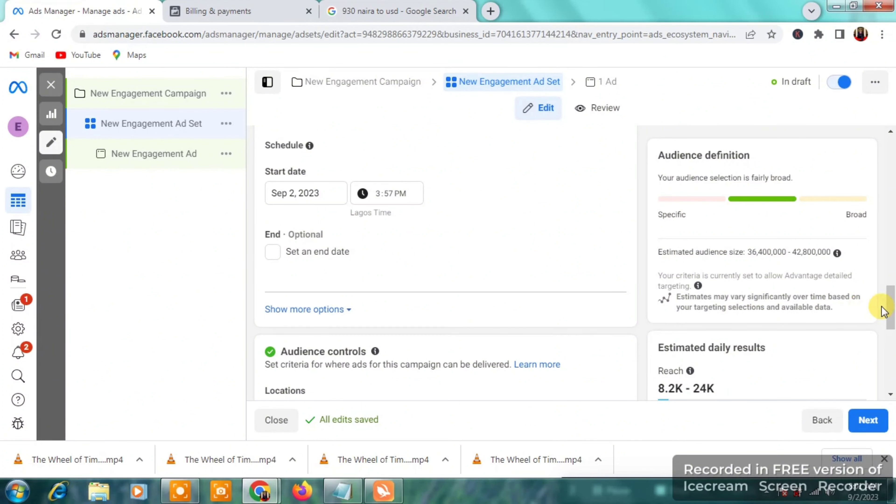
# Reveal the additional ad scheduling option under the ad set's schedule
pyautogui.scroll(-2, 446, 264)
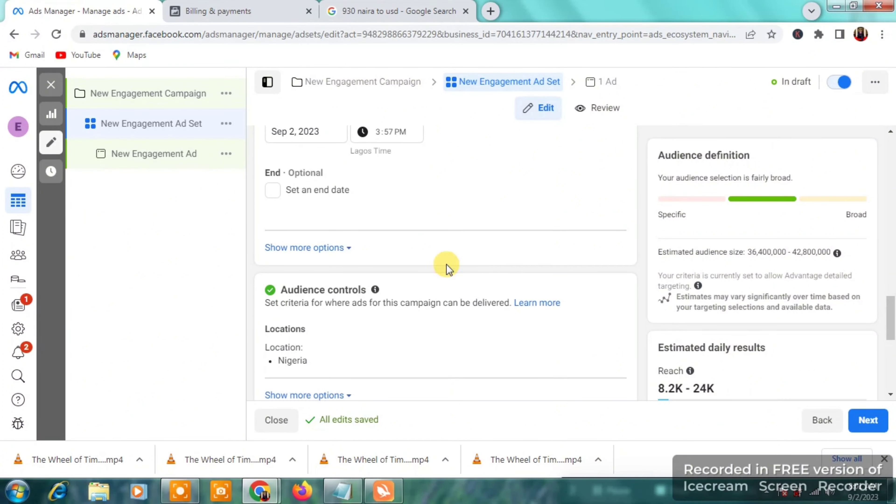
pyautogui.click(331, 247)
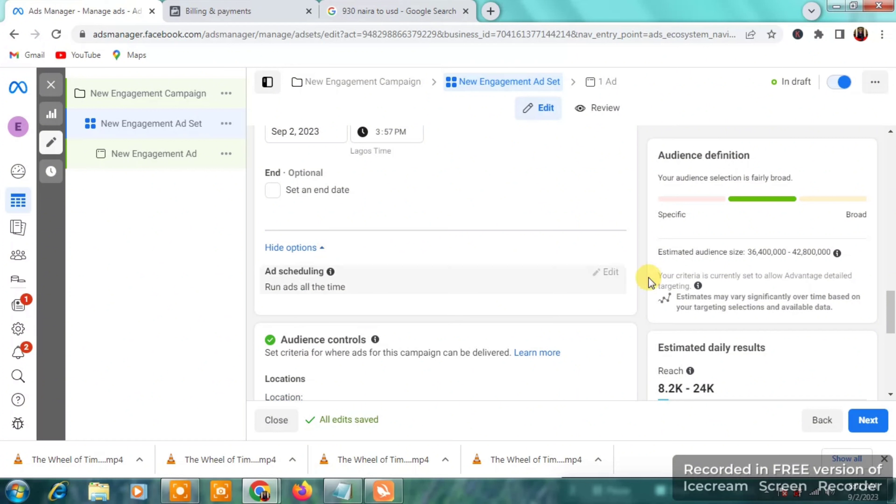
# Open the audience controls' location setting for editing and switch the ad set to the original audience options
pyautogui.scroll(-3, 892, 332)
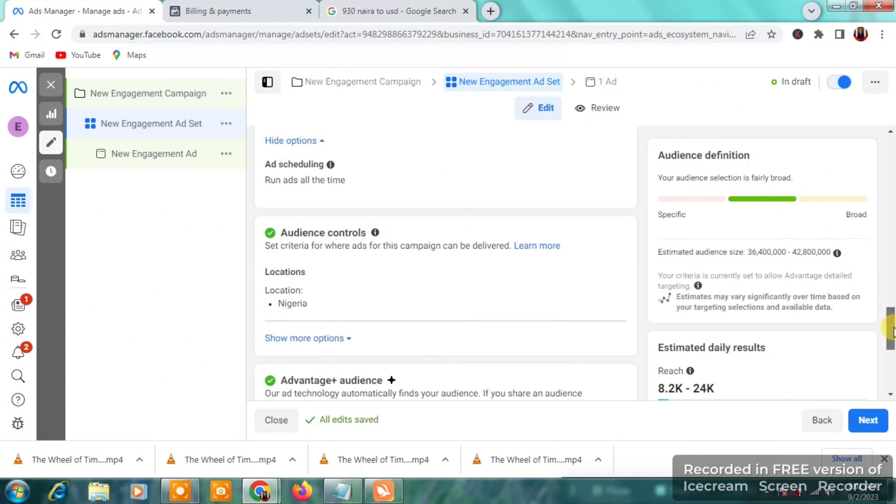
pyautogui.scroll(-2, 893, 332)
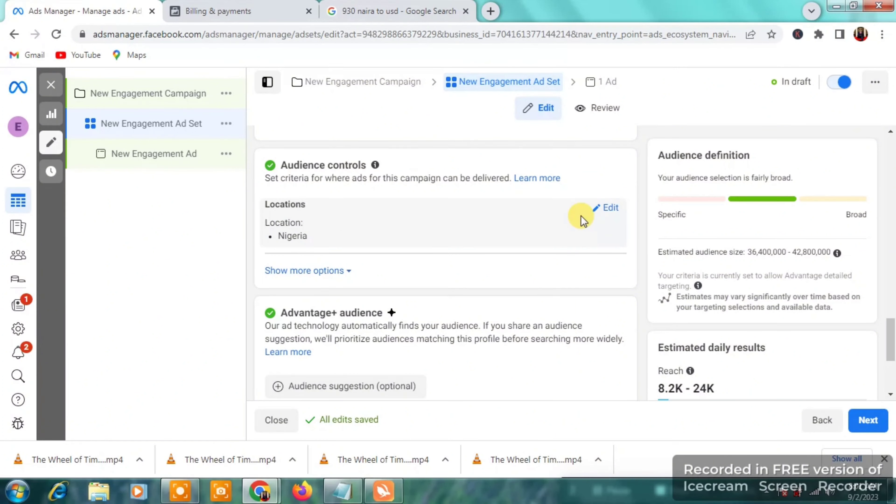
pyautogui.click(604, 209)
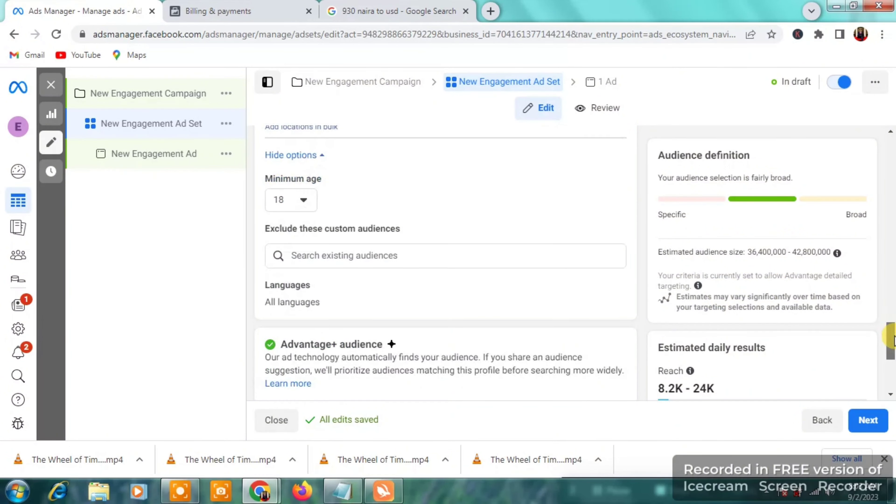
pyautogui.moveTo(892, 336); pyautogui.dragTo(894, 351)
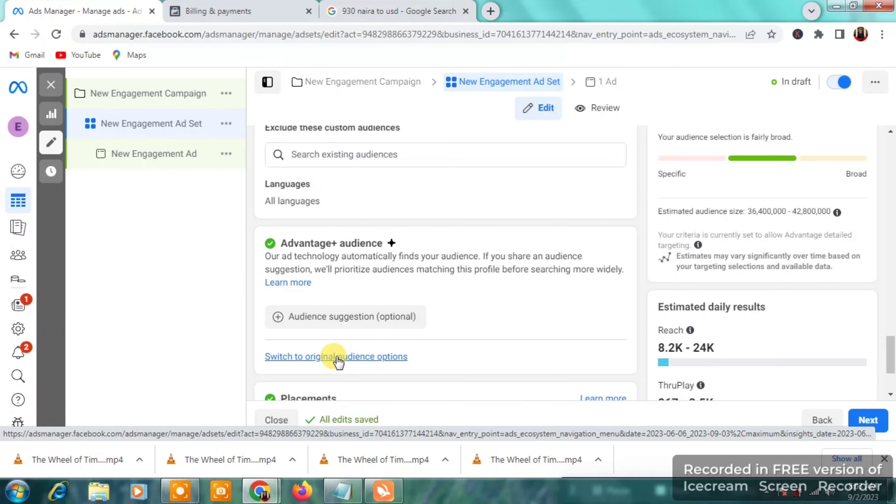
pyautogui.click(337, 357)
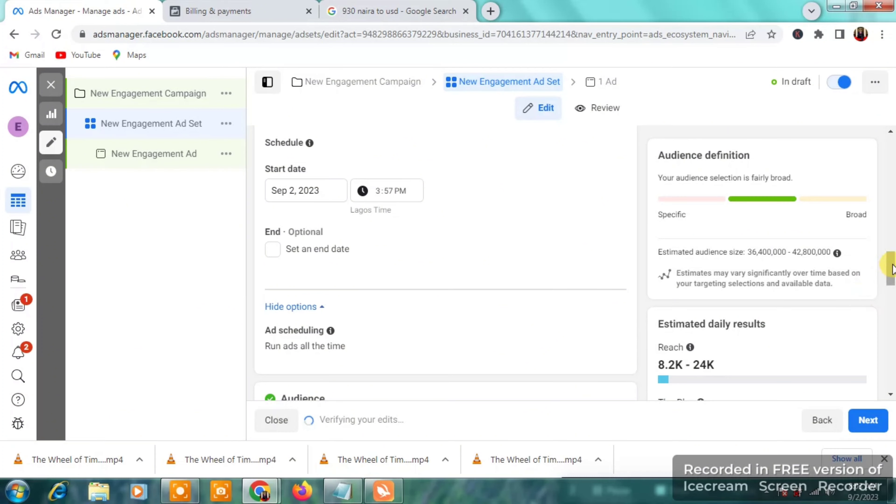
# Add the Small business owners behavior to the audience's detailed targeting by searching for "small bus"
pyautogui.moveTo(893, 276); pyautogui.dragTo(893, 339)
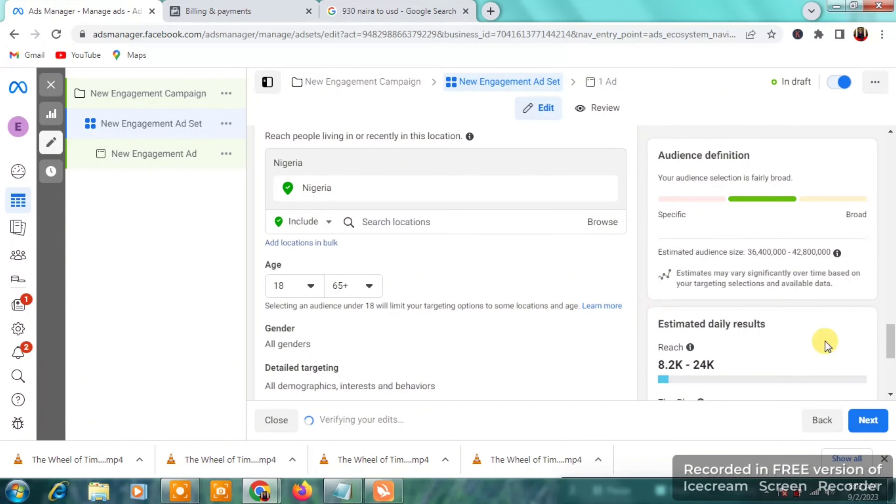
pyautogui.moveTo(893, 348); pyautogui.dragTo(893, 363)
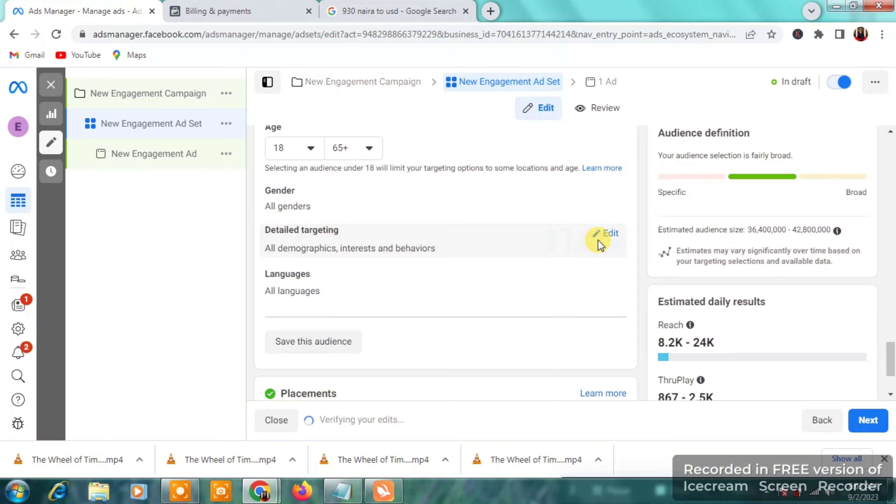
pyautogui.click(604, 234)
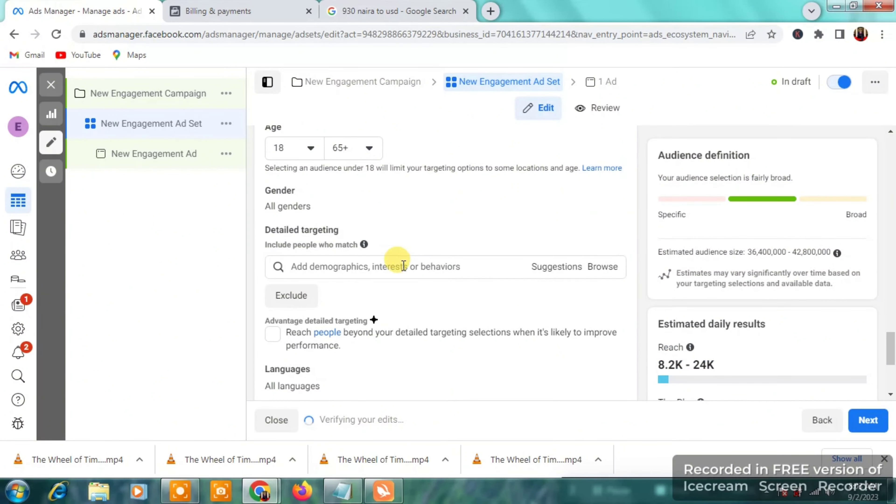
pyautogui.click(403, 267)
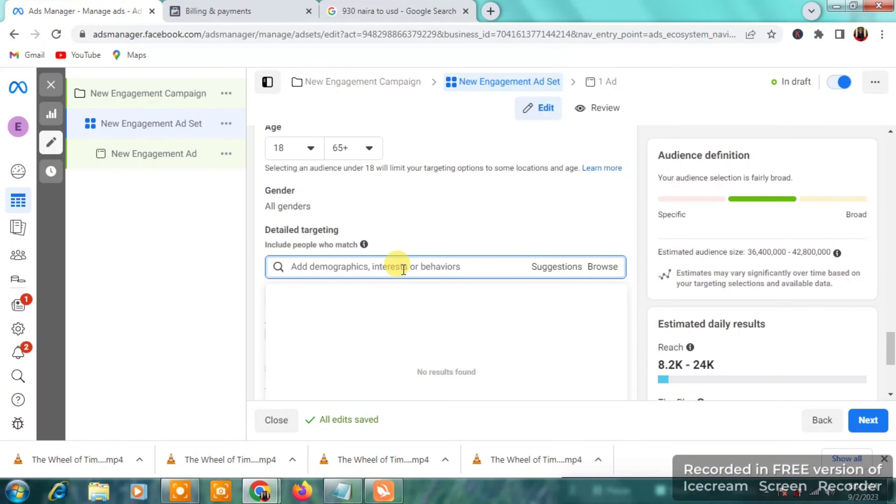
pyautogui.write('s')
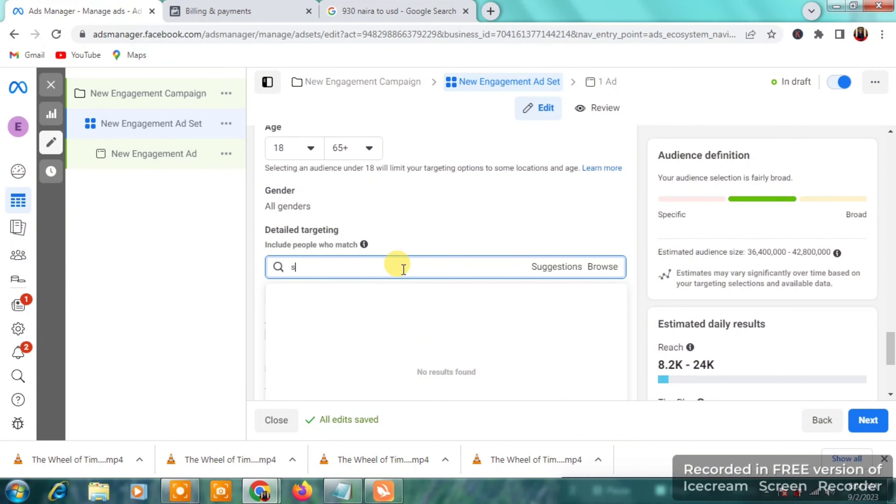
pyautogui.write('maz')
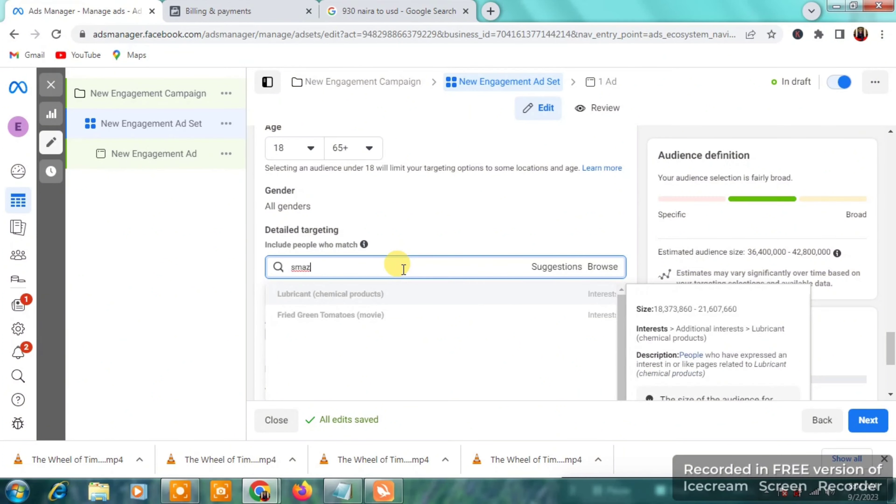
pyautogui.press('BackSpace')
pyautogui.write('ll bu')
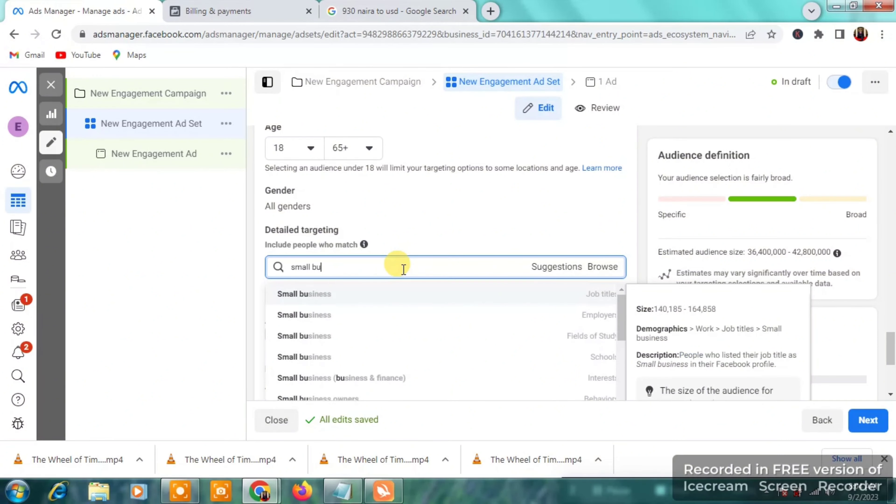
pyautogui.write('s')
pyautogui.click(367, 398)
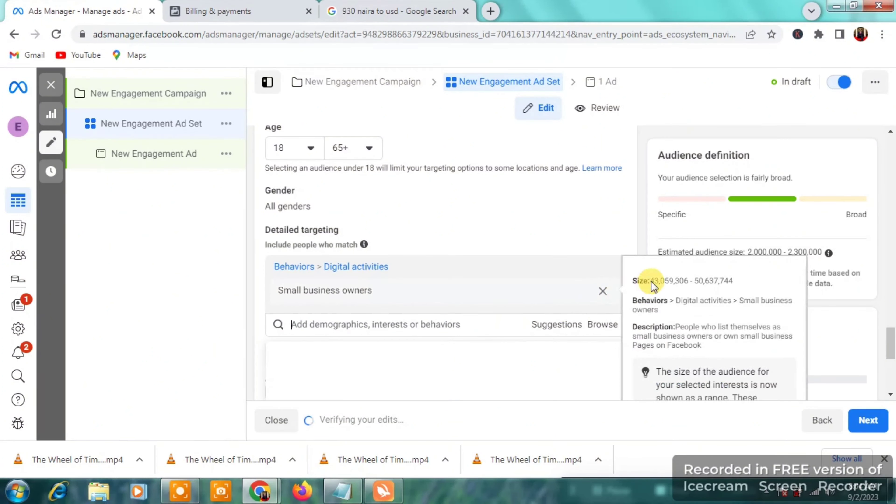
pyautogui.click(648, 235)
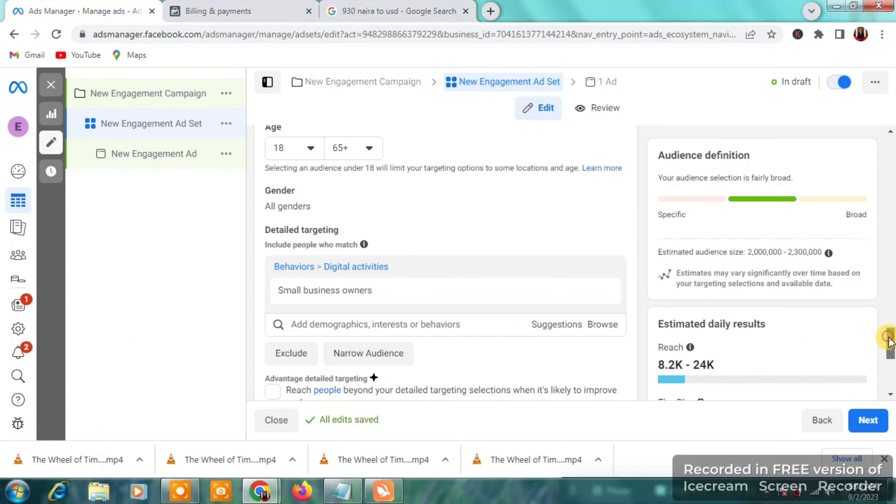
# Change the ad set's placements from Advantage+ to Manual placements
pyautogui.scroll(-1, 890, 347)
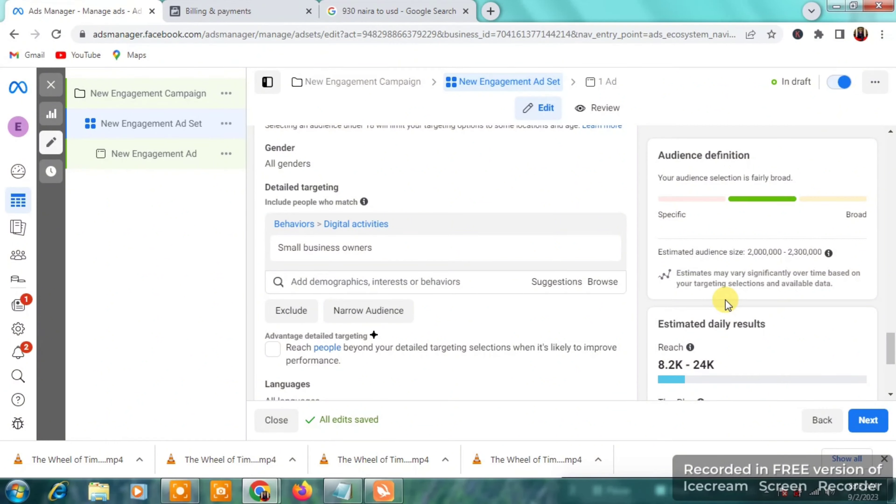
pyautogui.moveTo(690, 347)
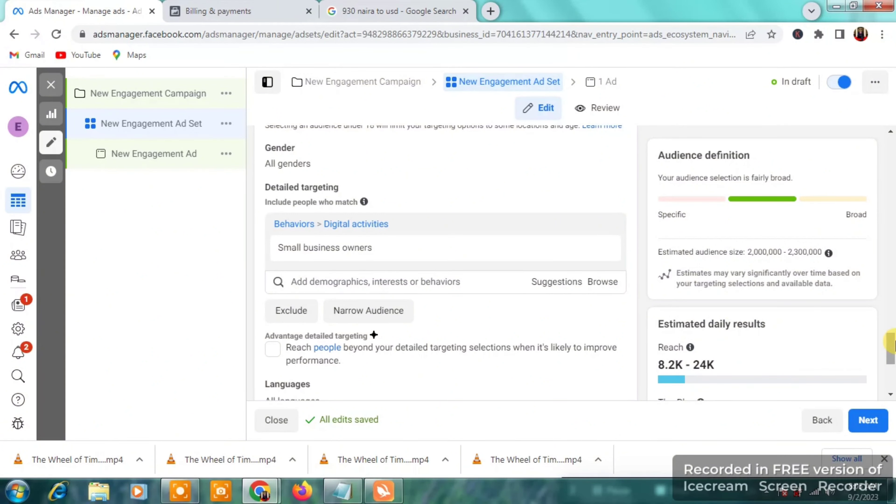
pyautogui.moveTo(889, 346); pyautogui.dragTo(892, 381)
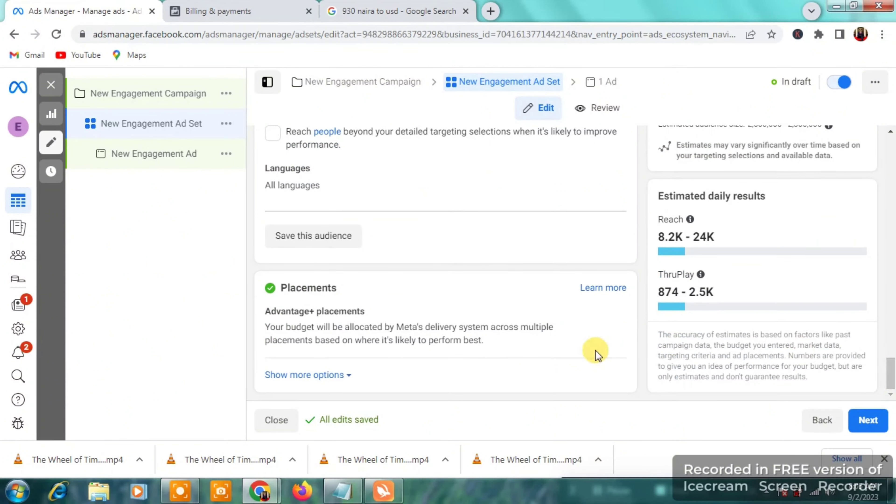
pyautogui.moveTo(342, 326)
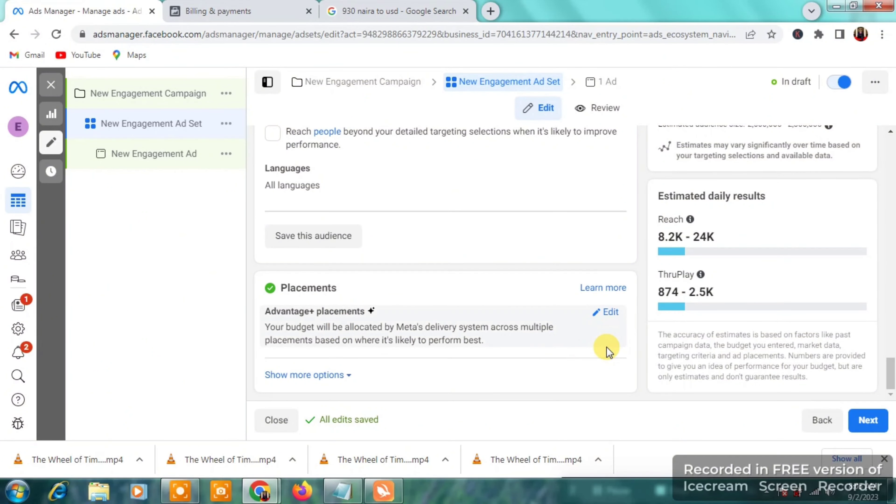
pyautogui.click(609, 316)
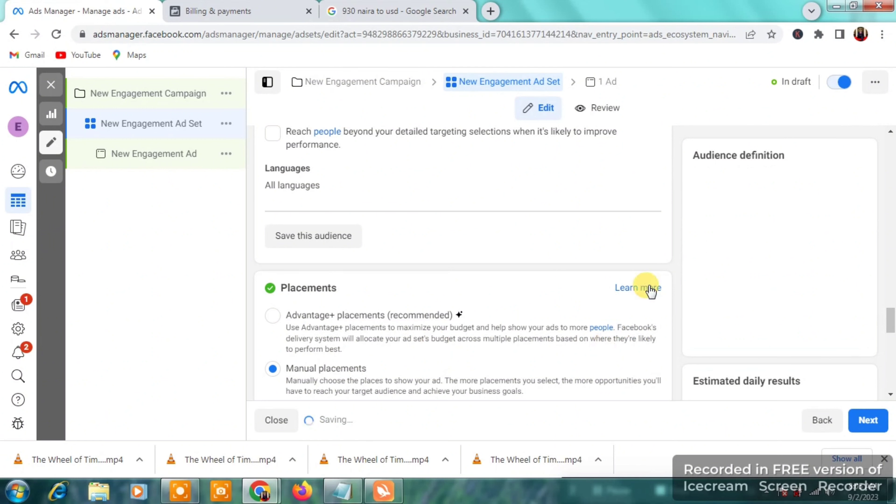
# Restrict the placement devices to Mobile by deselecting Desktop
pyautogui.scroll(-5, 890, 316)
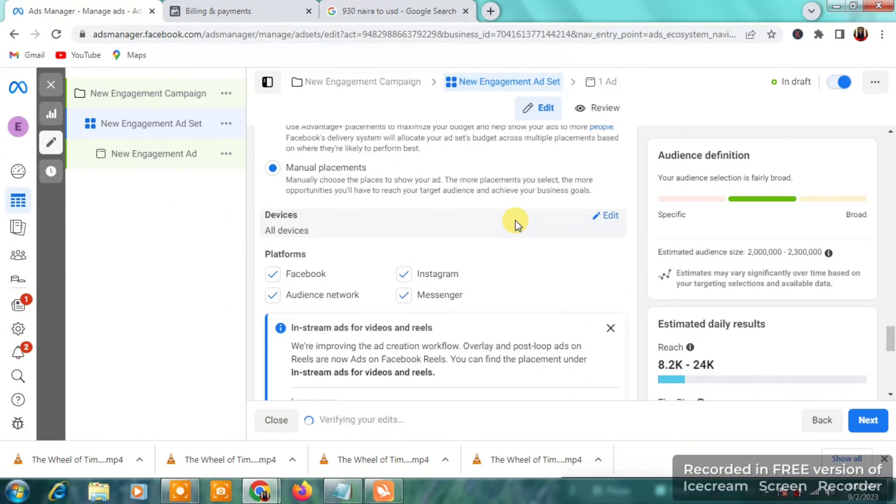
pyautogui.click(610, 215)
pyautogui.click(353, 235)
pyautogui.click(278, 289)
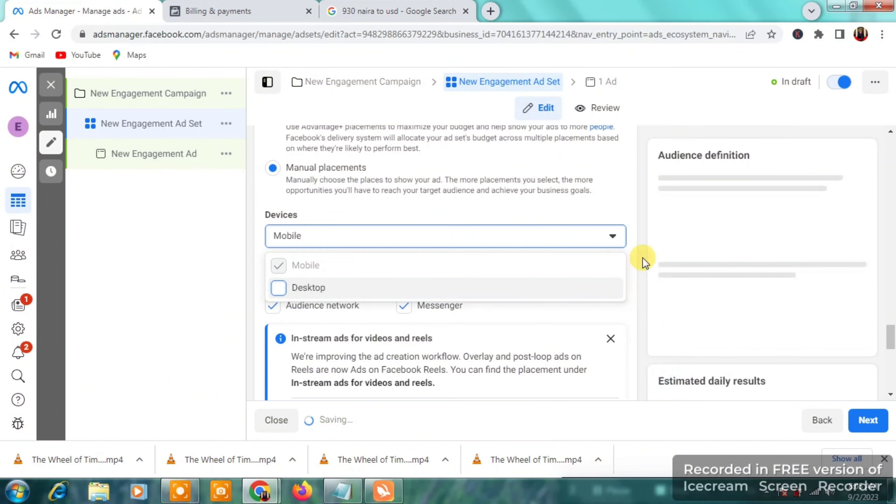
pyautogui.click(641, 249)
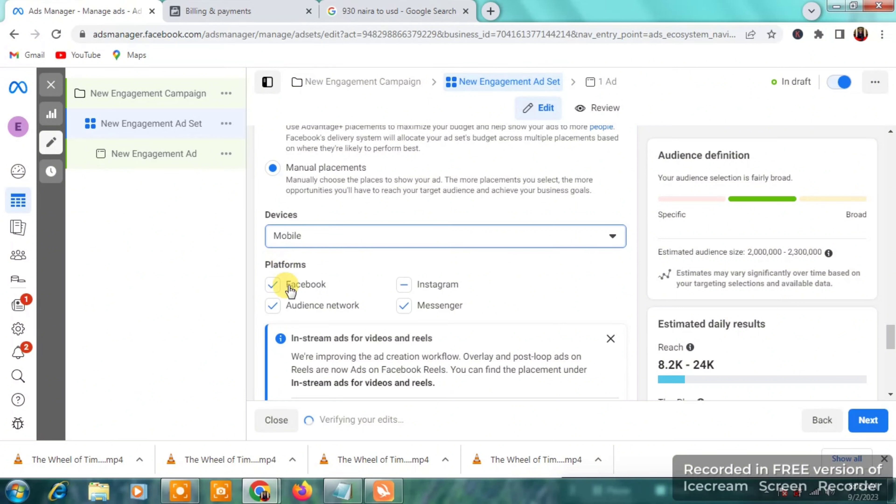
# Deselect Instagram, Messenger and Audience network to leave only the Facebook platform, and dismiss the in-stream ads notice
pyautogui.click(402, 287)
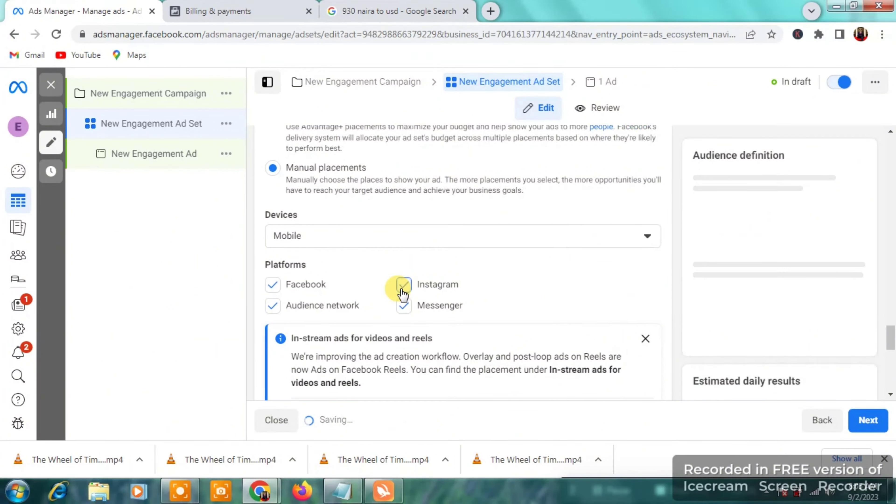
pyautogui.click(403, 307)
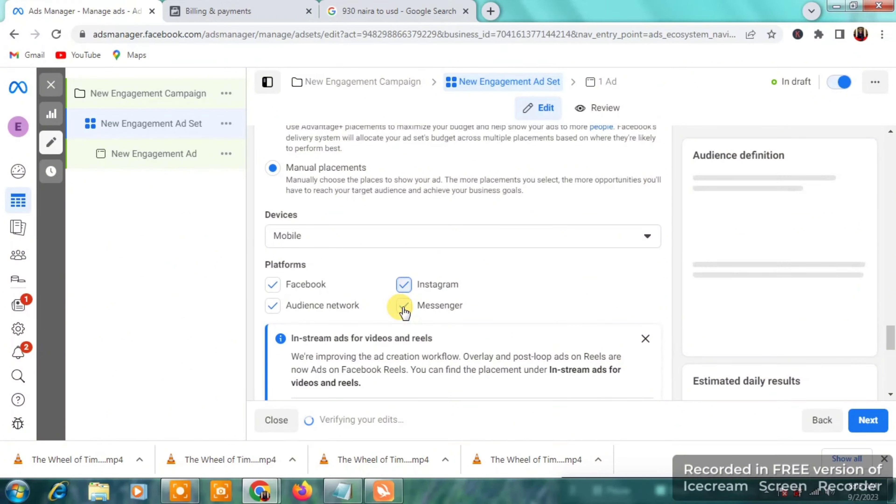
pyautogui.click(273, 307)
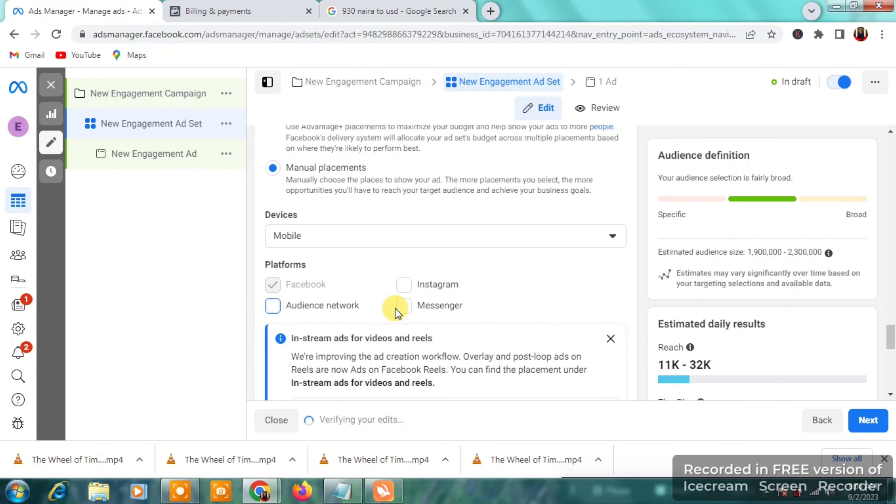
pyautogui.click(612, 340)
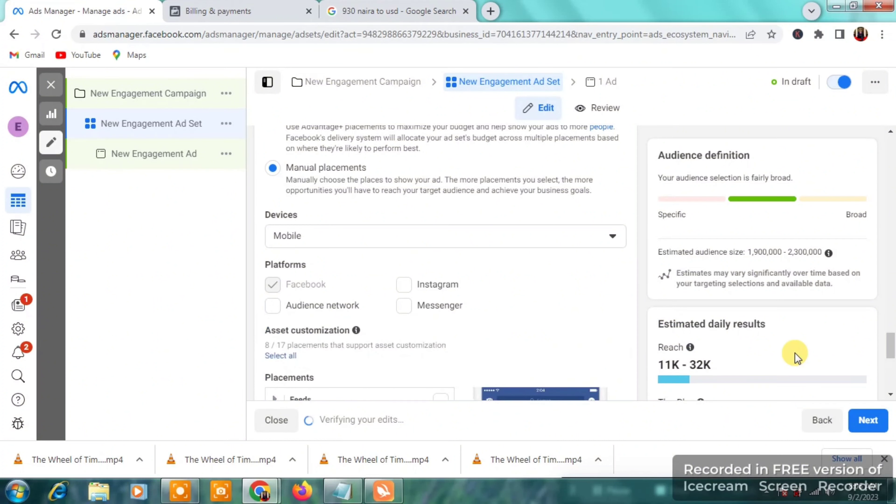
# Limit the placements to Feeds by deselecting Stories and Reels, In-stream ads for videos and reels, and Search results
pyautogui.moveTo(889, 353); pyautogui.dragTo(891, 363)
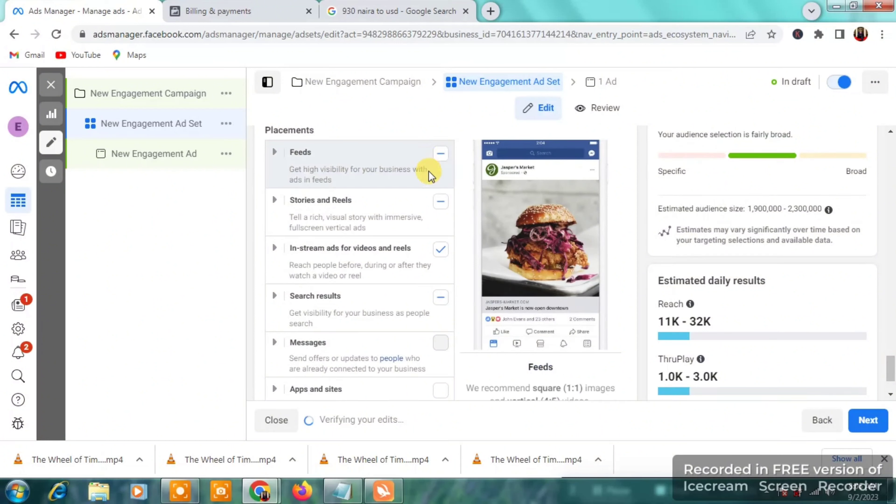
pyautogui.click(440, 203)
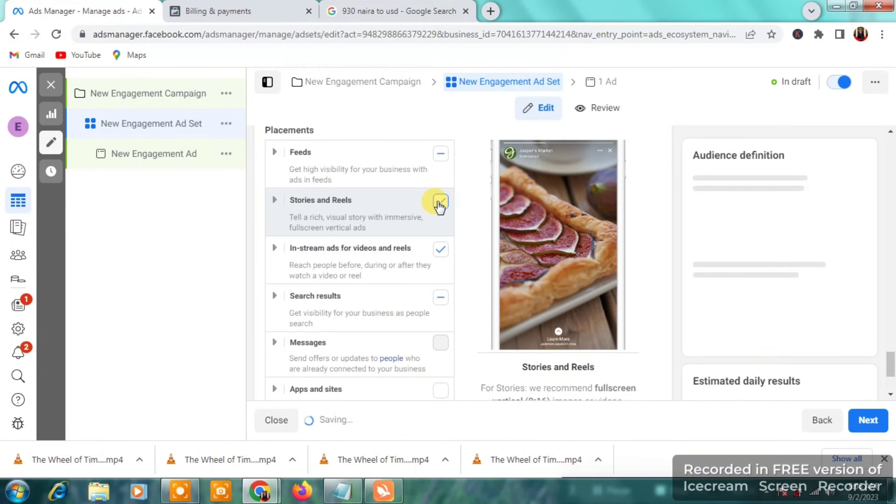
pyautogui.click(440, 204)
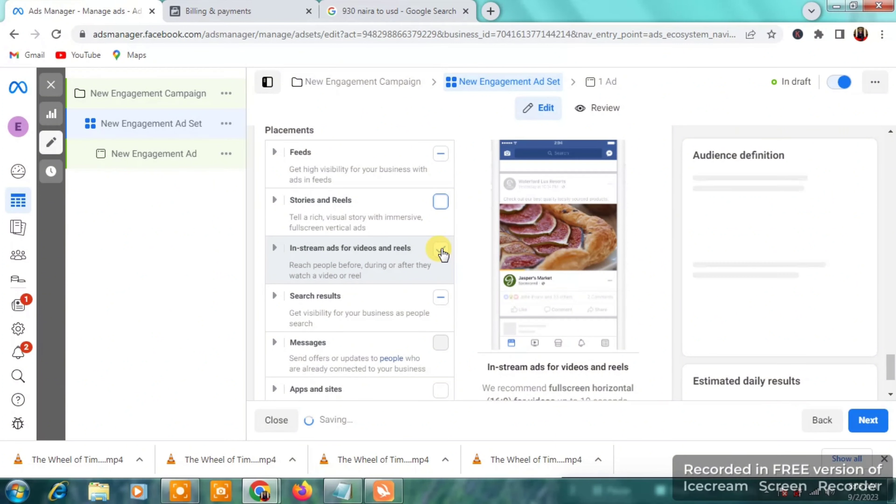
pyautogui.click(441, 252)
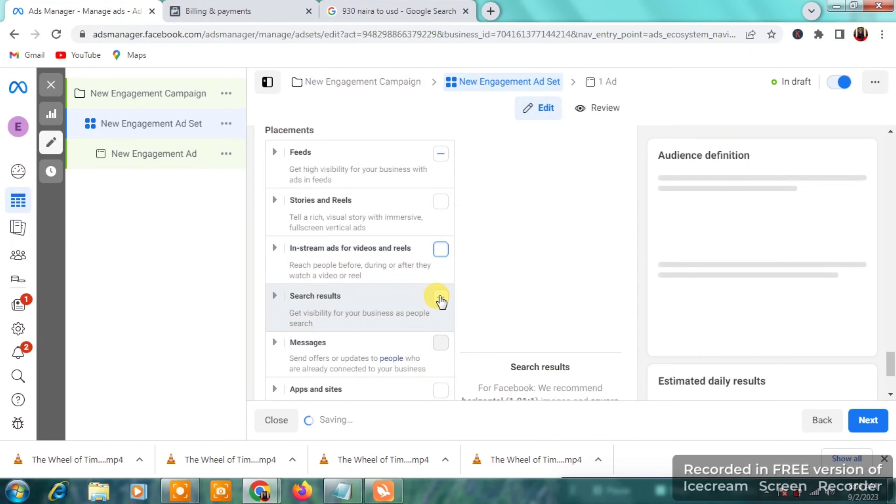
pyautogui.click(440, 303)
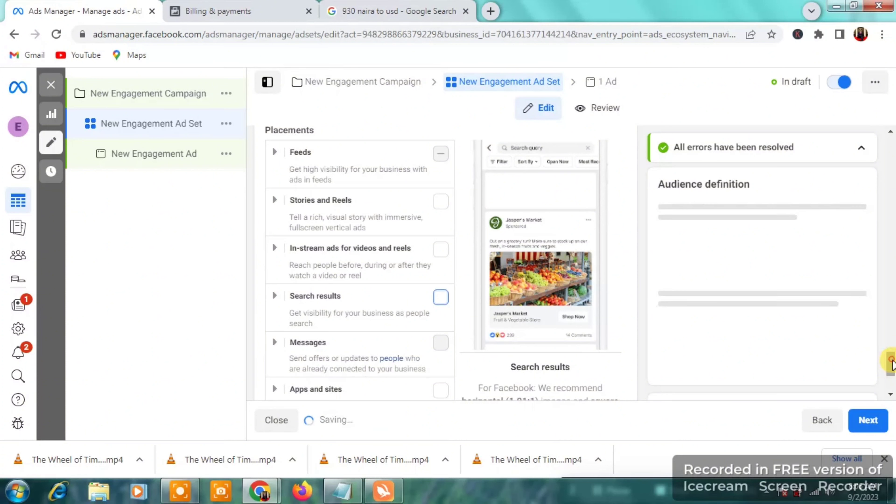
pyautogui.scroll(-1, 892, 374)
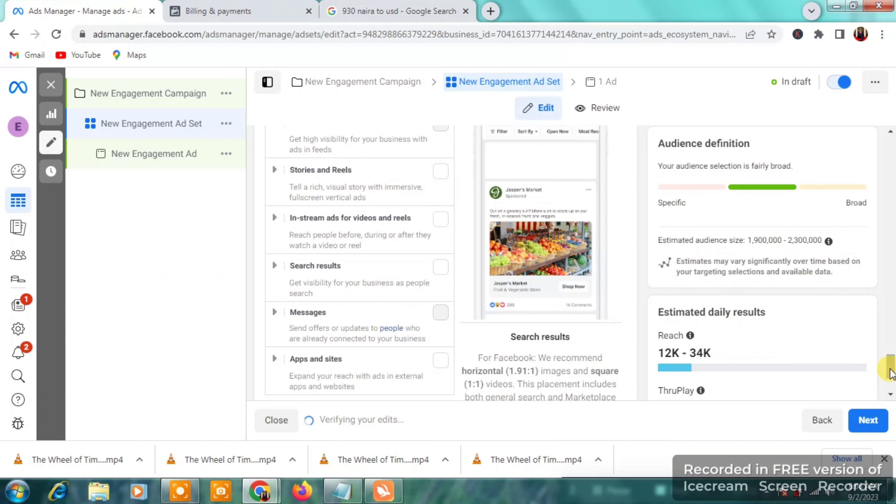
pyautogui.scroll(-4, 892, 374)
pyautogui.scroll(4, 892, 374)
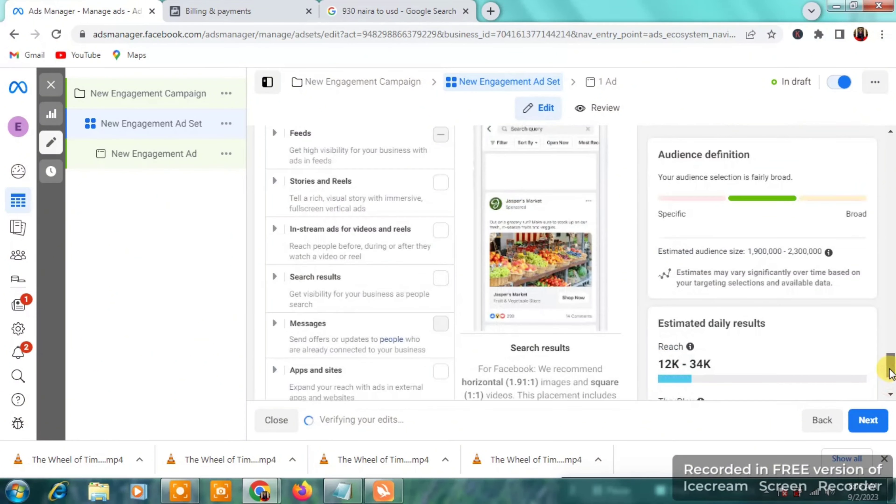
# Finish the ad set and proceed to the New Engagement Ad settings, dismissing the recommendation about creating videos using images
pyautogui.scroll(4, 891, 374)
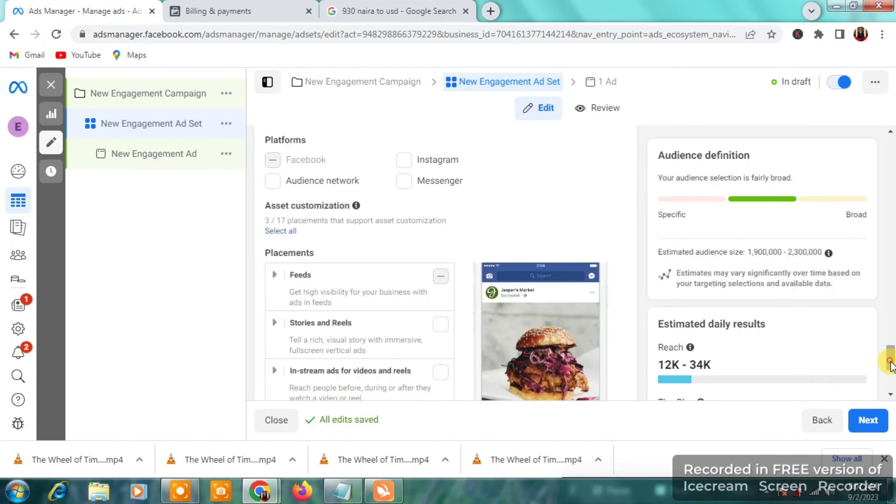
pyautogui.scroll(-10, 751, 415)
pyautogui.click(867, 426)
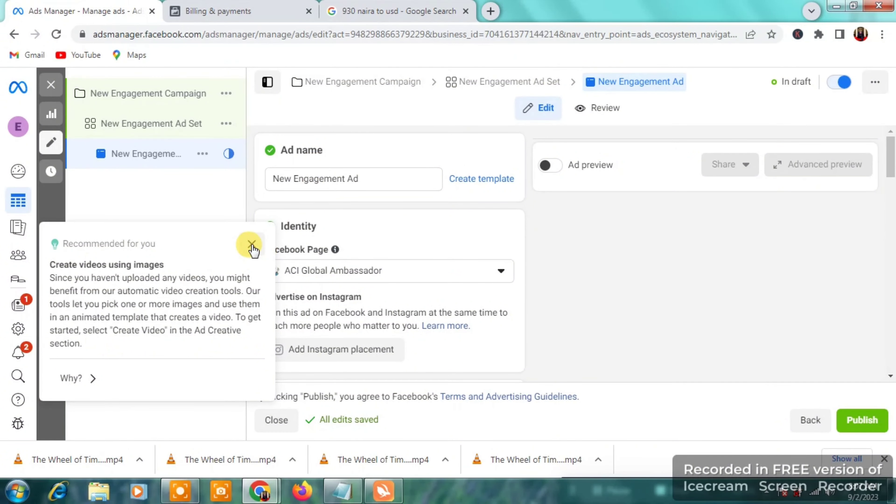
pyautogui.click(251, 244)
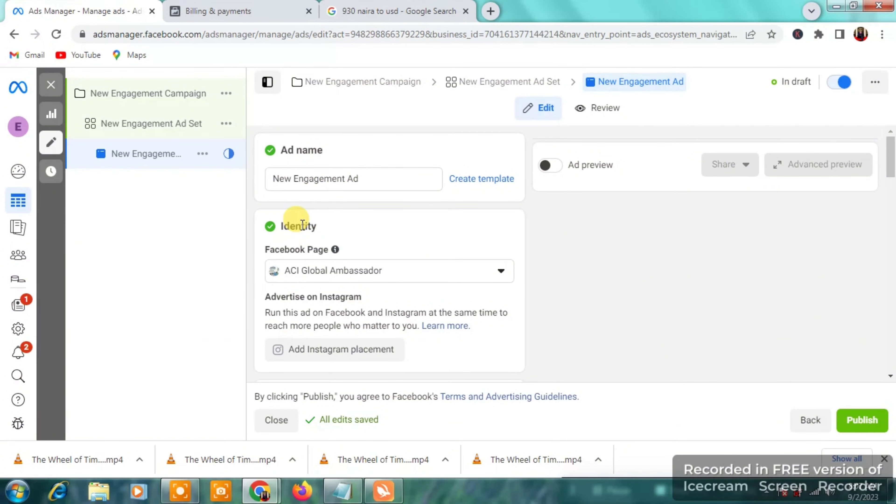
# Change the ad's Facebook Page identity to Ayo Is Marketing - AIM from the personal pages
pyautogui.moveTo(342, 252)
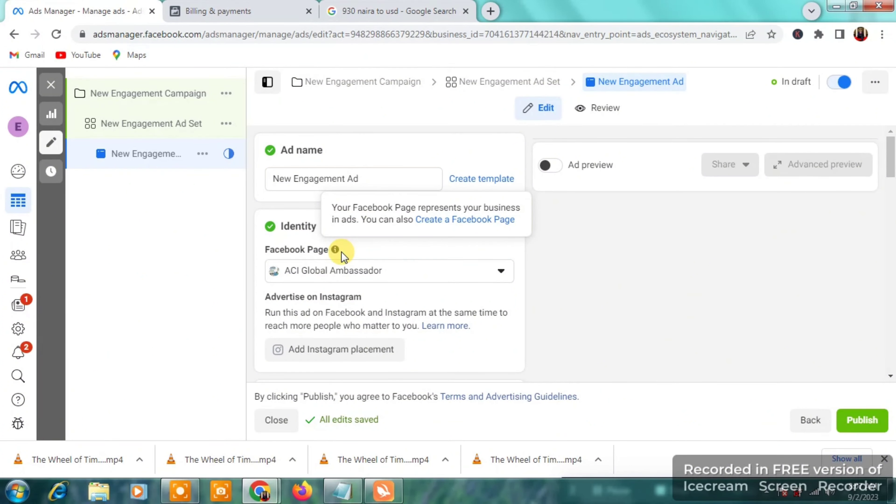
pyautogui.click(357, 278)
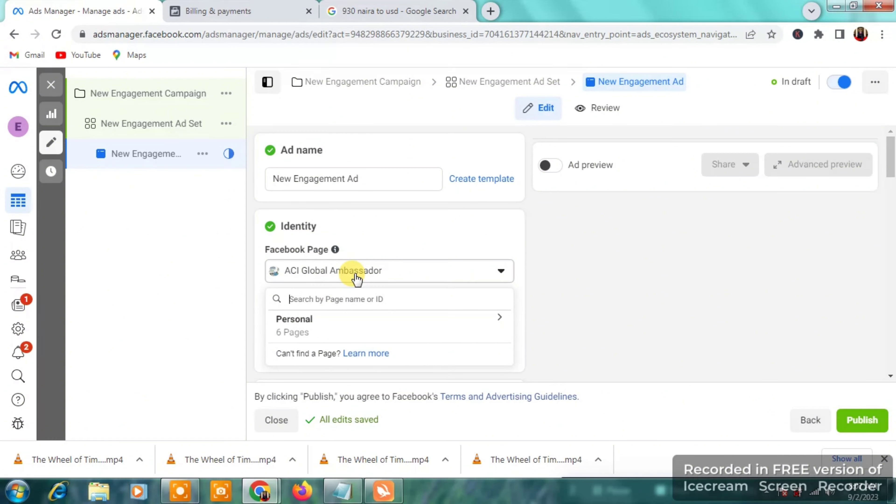
pyautogui.click(344, 335)
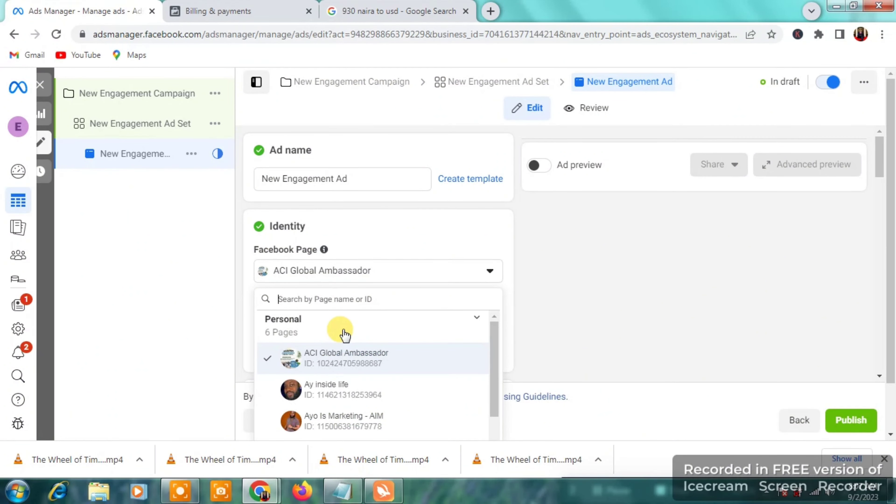
pyautogui.moveTo(493, 343); pyautogui.dragTo(480, 374)
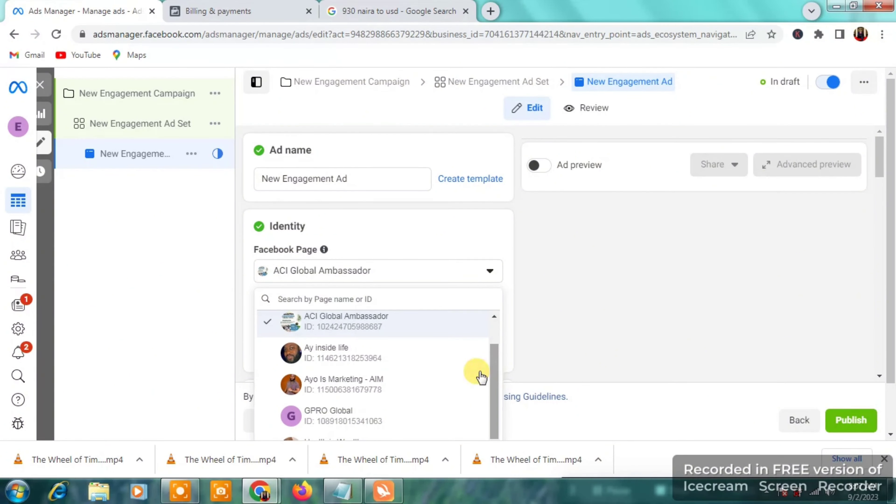
pyautogui.click(366, 389)
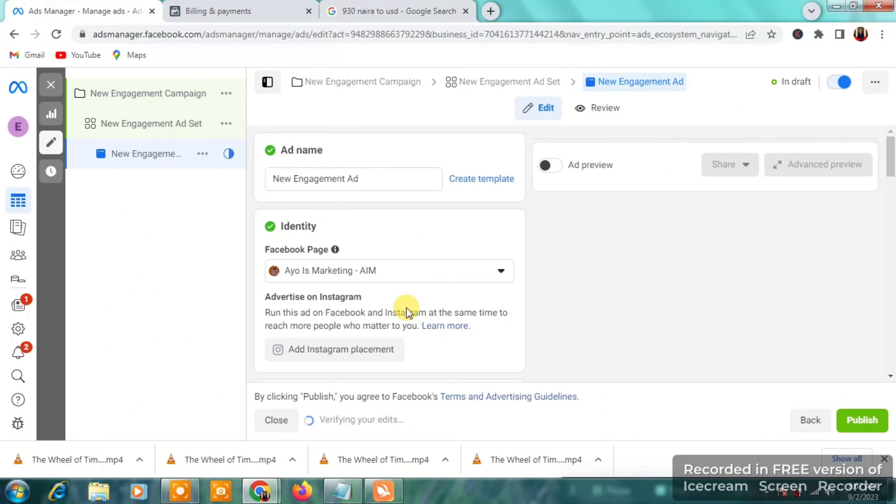
# Turn on the ad preview and disable Multi-advertiser ads in the ad setup
pyautogui.click(551, 166)
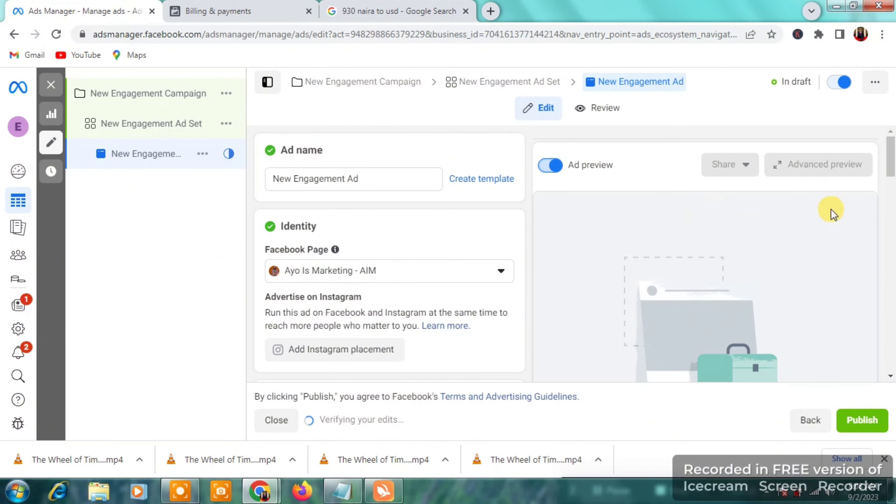
pyautogui.moveTo(892, 157); pyautogui.dragTo(893, 208)
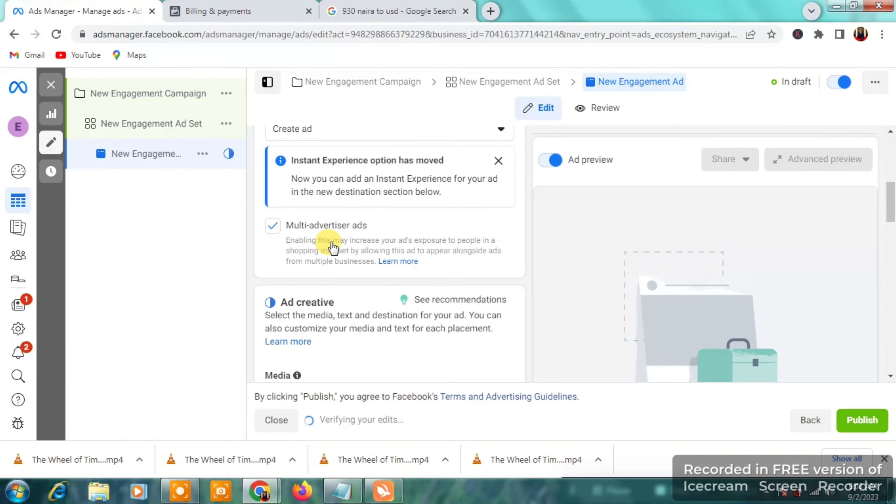
pyautogui.click(274, 230)
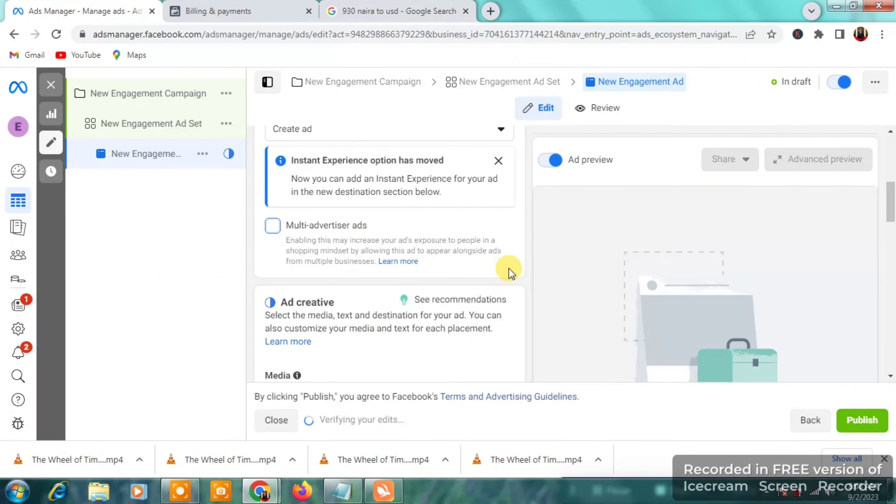
# Add the second 1080 × 1920 video from the Ayo Is Marketing - AIM page's media as the ad video
pyautogui.moveTo(891, 197); pyautogui.dragTo(891, 226)
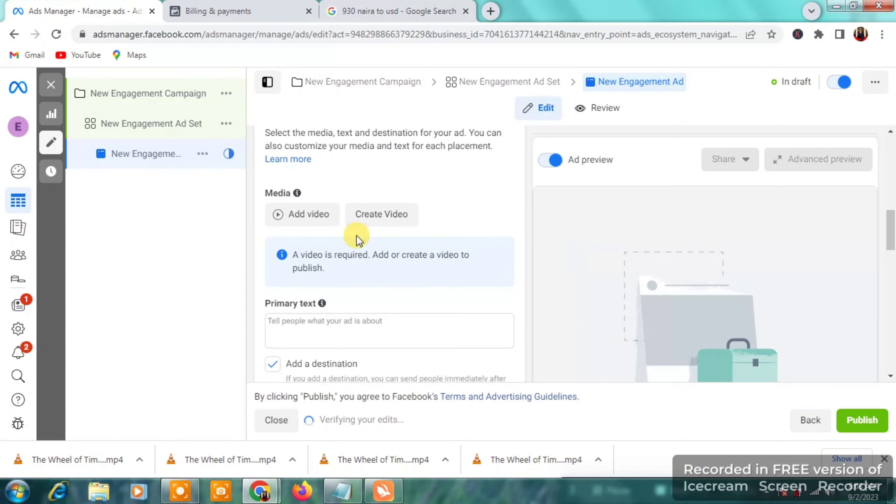
pyautogui.click(312, 222)
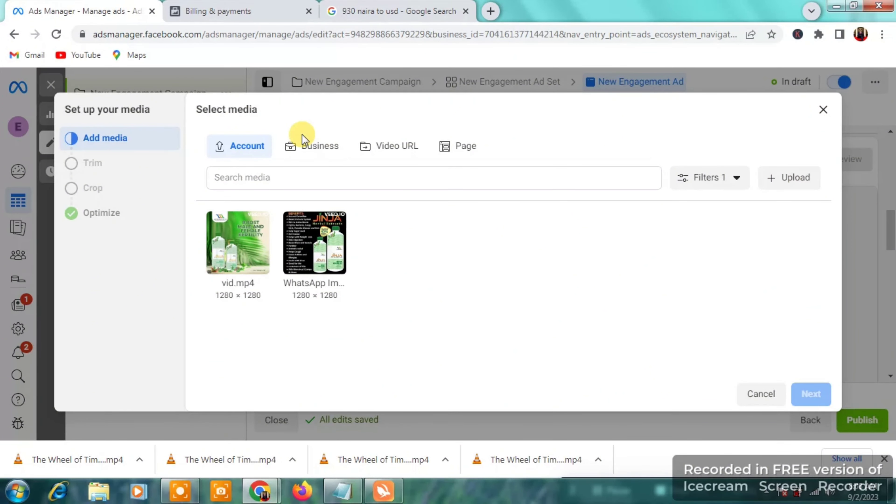
pyautogui.click(462, 148)
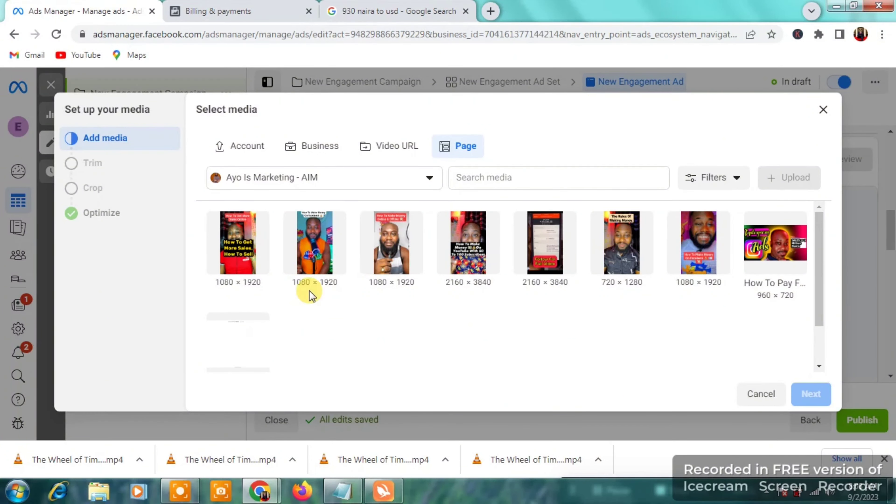
pyautogui.click(322, 244)
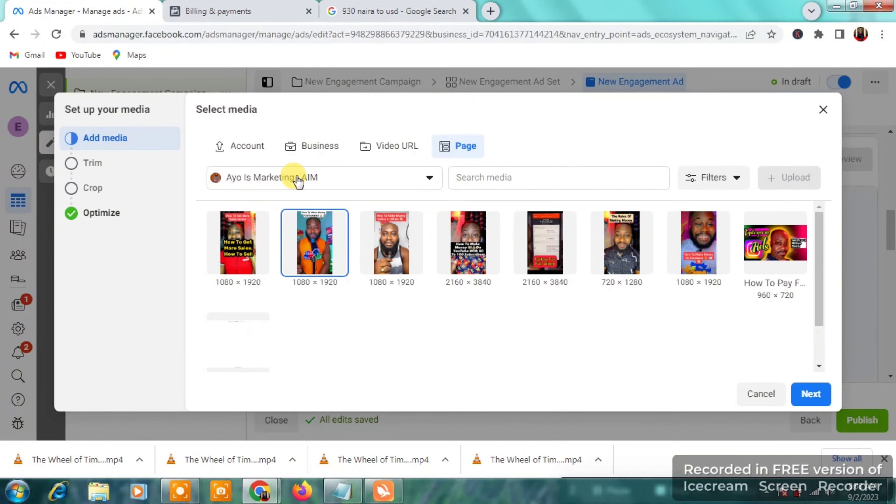
pyautogui.click(248, 145)
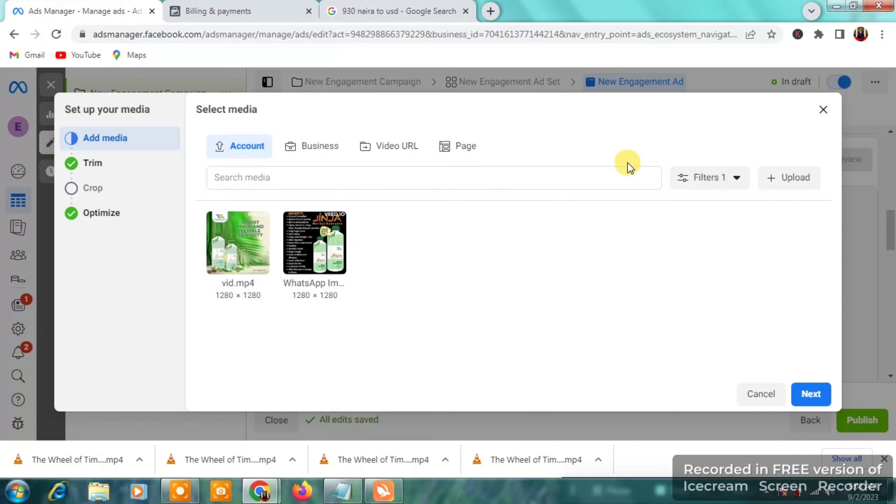
pyautogui.click(469, 148)
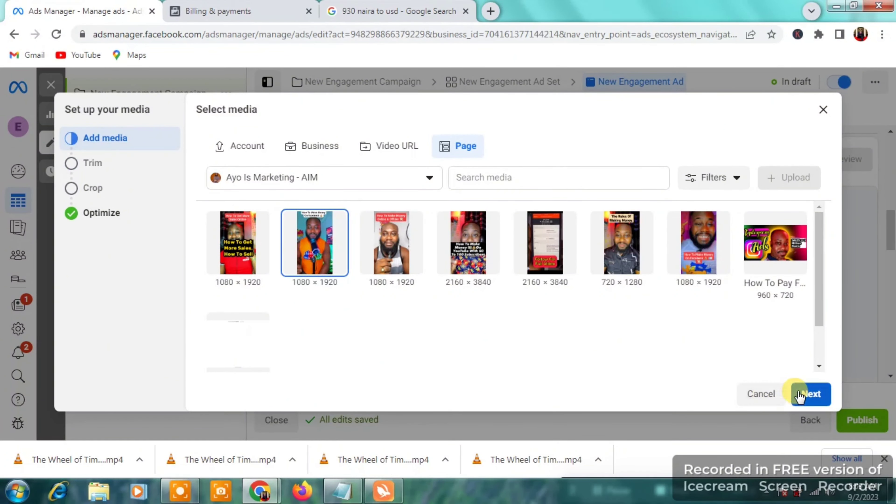
pyautogui.click(810, 397)
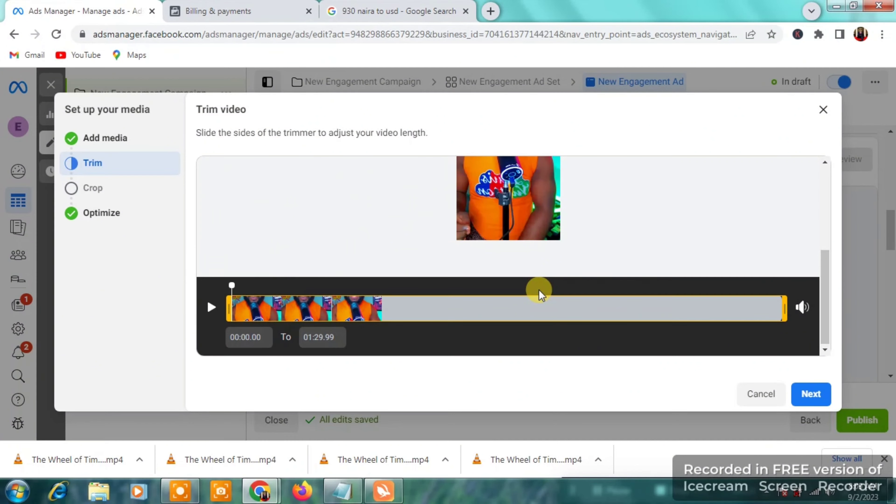
# Leave the video untrimmed and, after trying the 1:1 crop, set the Feeds crop to Original and continue to Optimize
pyautogui.click(812, 394)
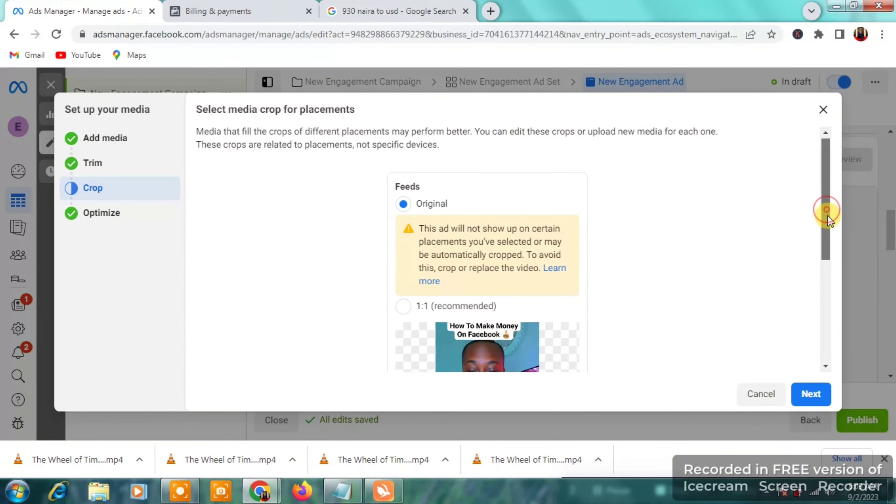
pyautogui.moveTo(827, 216); pyautogui.dragTo(828, 228)
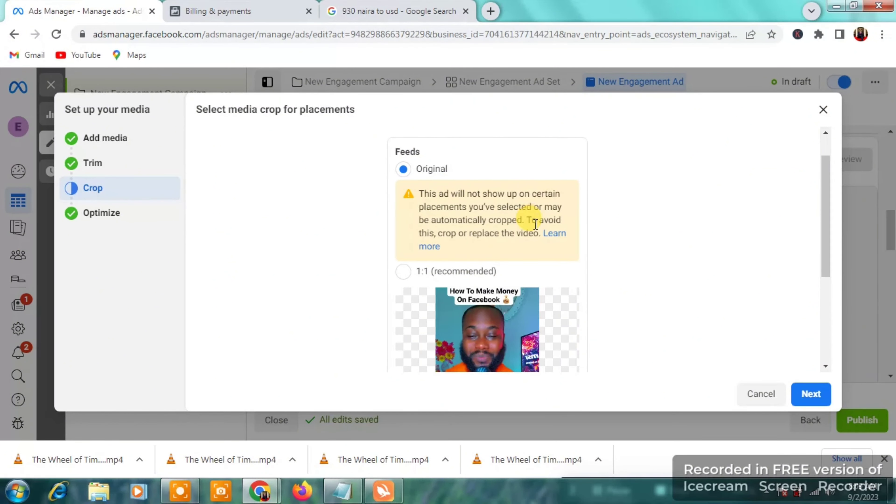
pyautogui.click(404, 275)
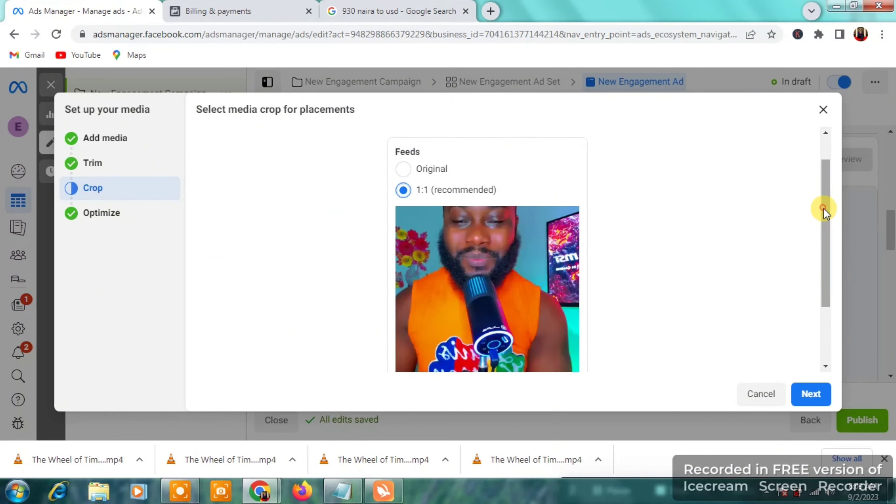
pyautogui.moveTo(824, 208)
pyautogui.mouseDown()
pyautogui.moveTo(827, 279)
pyautogui.moveTo(827, 198)
pyautogui.mouseUp()
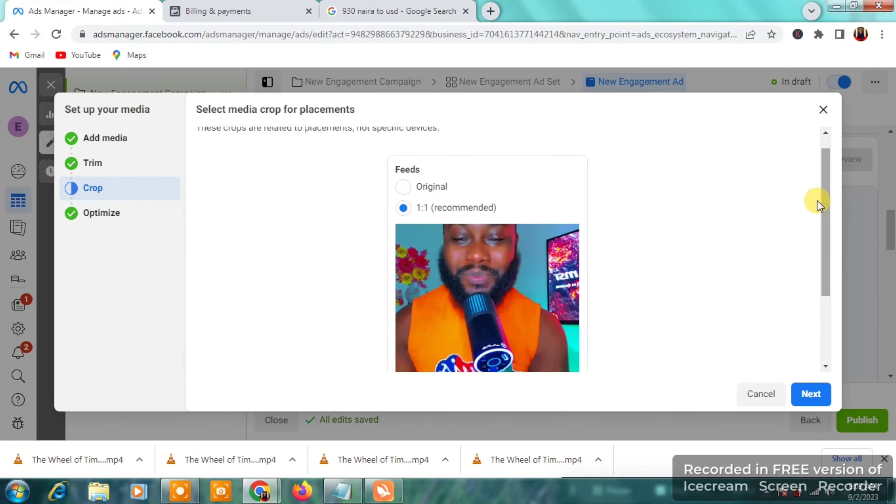
pyautogui.click(404, 187)
pyautogui.click(811, 393)
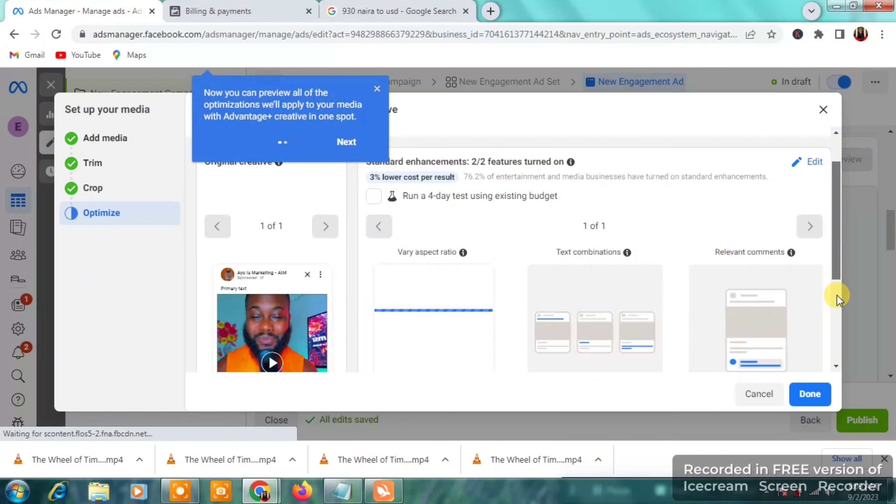
# Review the Advantage+ creative enhancements, keep them as they are and complete the media setup
pyautogui.moveTo(837, 295)
pyautogui.mouseDown()
pyautogui.moveTo(837, 208)
pyautogui.moveTo(825, 291)
pyautogui.mouseUp()
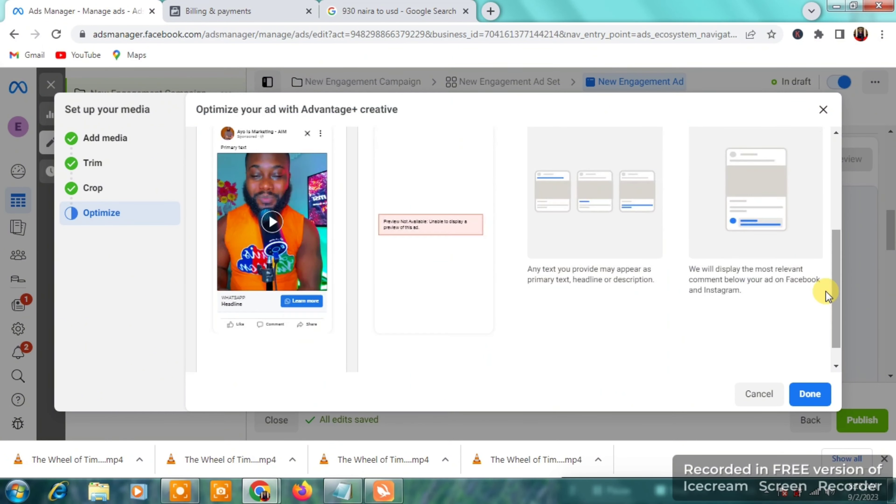
pyautogui.click(810, 394)
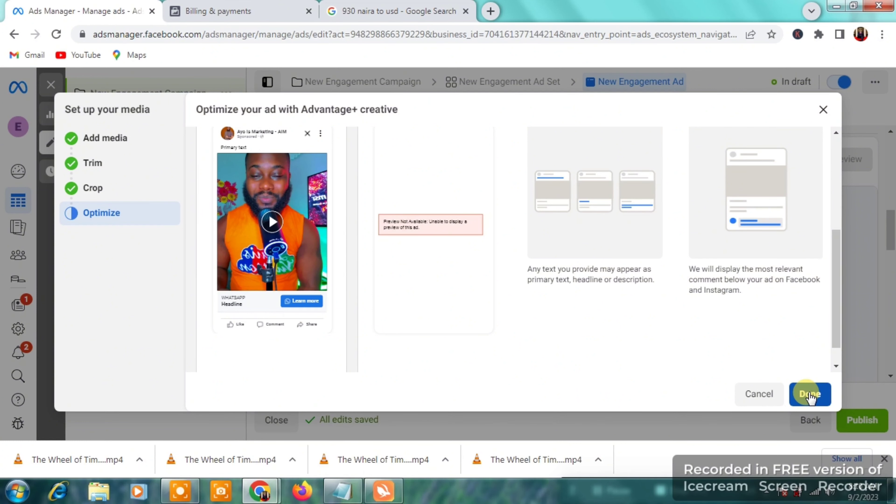
pyautogui.click(810, 394)
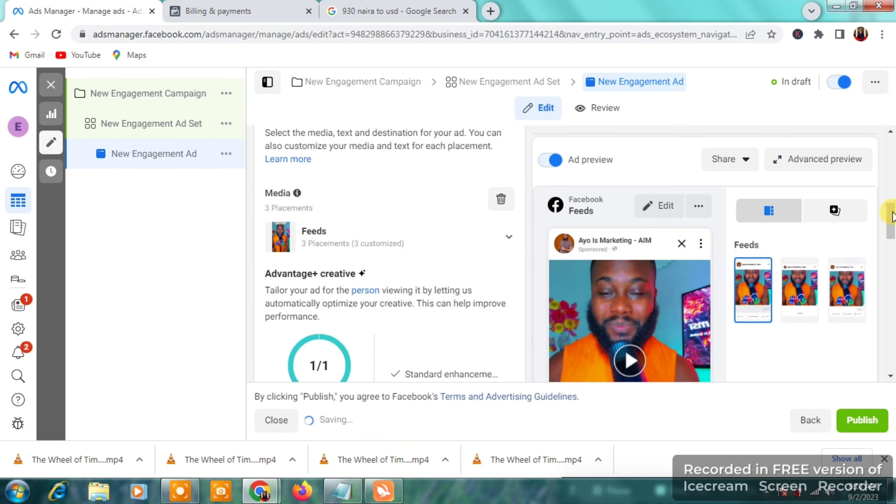
# Set the ad's primary text to "i will teach you how to target the right customers by crafting out your target audience .."
pyautogui.scroll(-2, 521, 312)
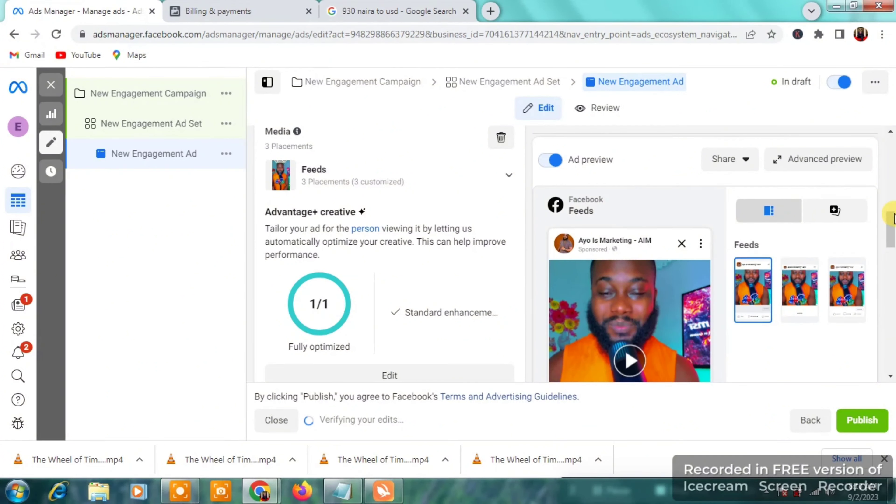
pyautogui.moveTo(892, 225); pyautogui.dragTo(891, 249)
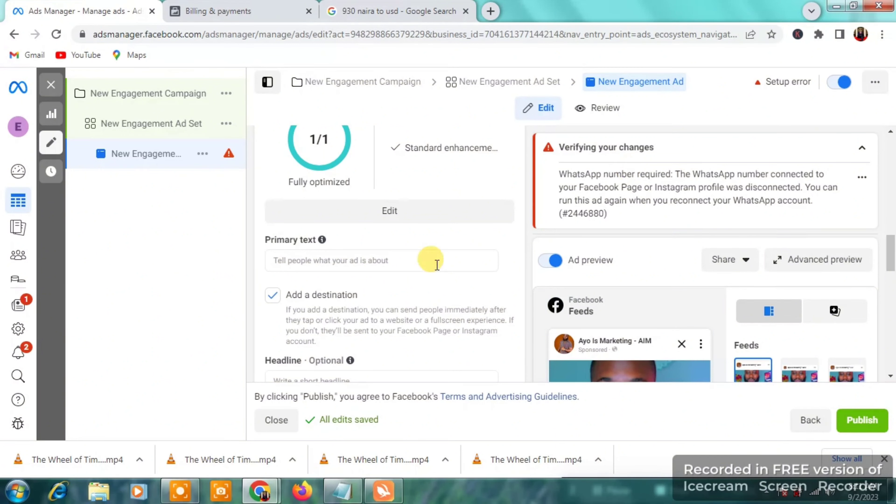
pyautogui.click(423, 254)
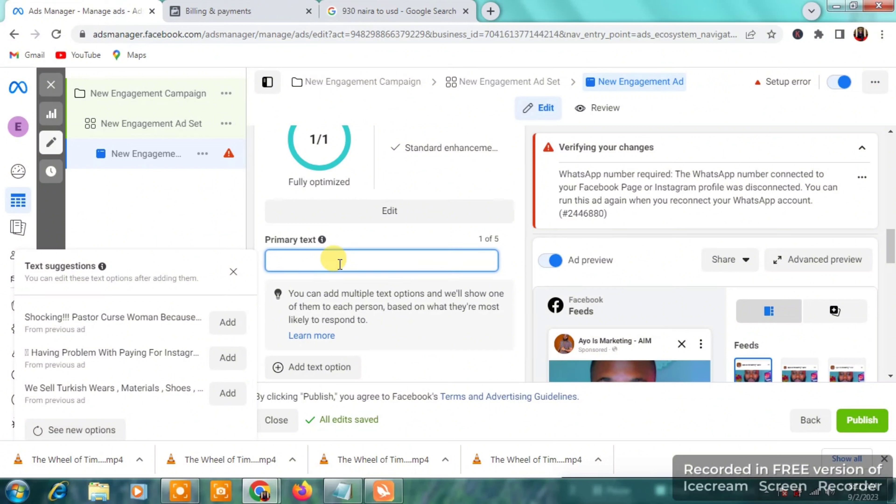
pyautogui.write('i will te')
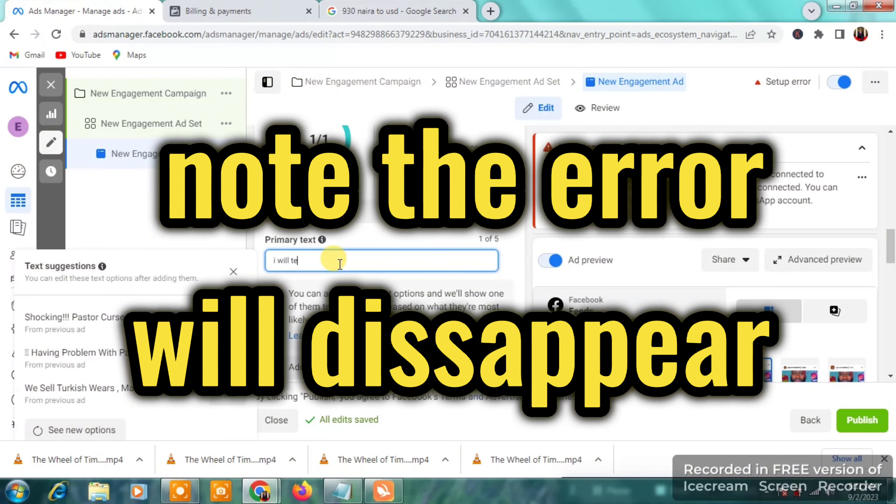
pyautogui.write('ach you how')
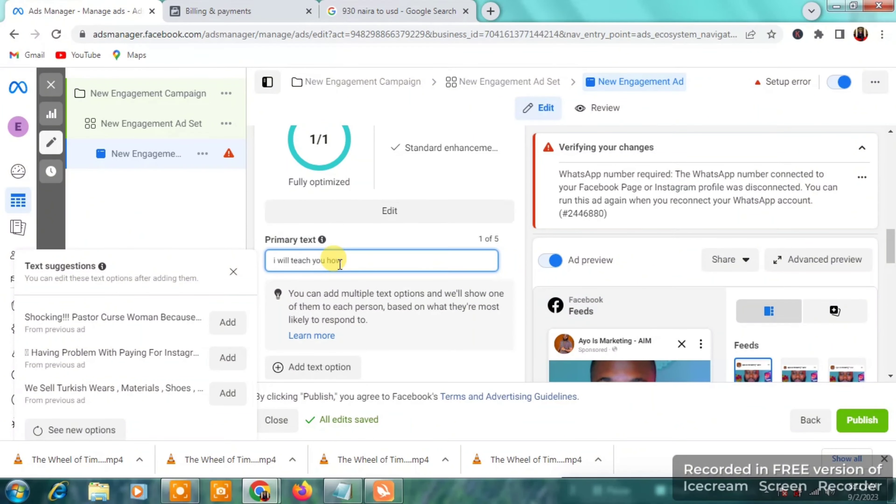
pyautogui.write(' to ta')
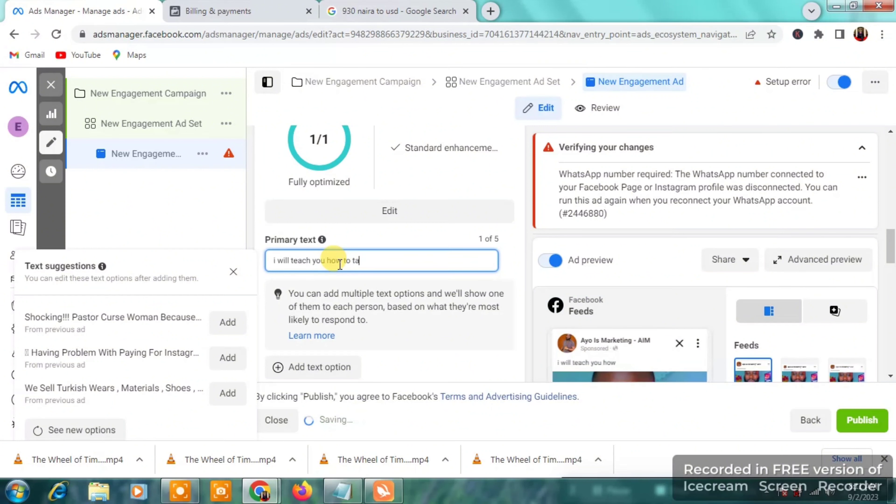
pyautogui.write('rget the r')
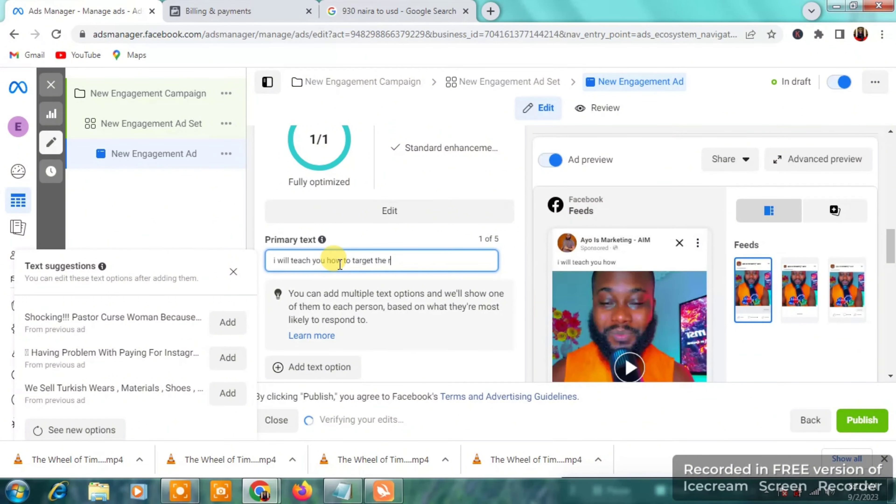
pyautogui.write('ight customers by g')
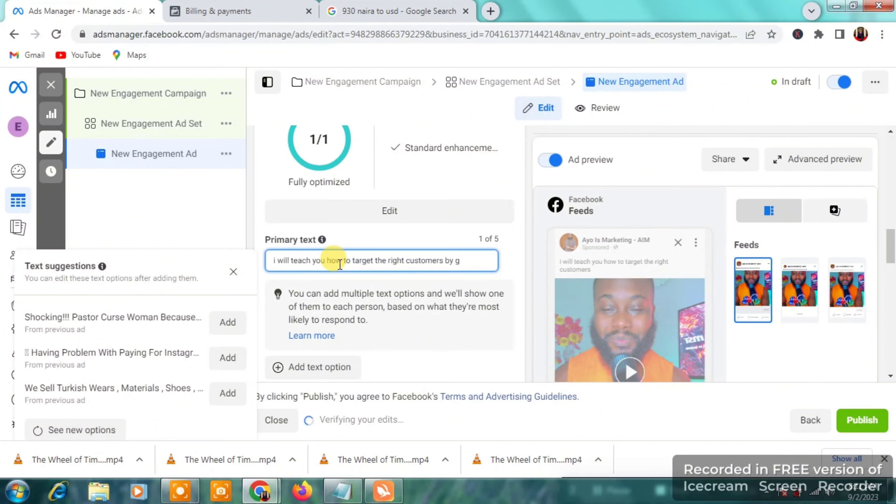
pyautogui.press('BackSpace')
pyautogui.write('cra')
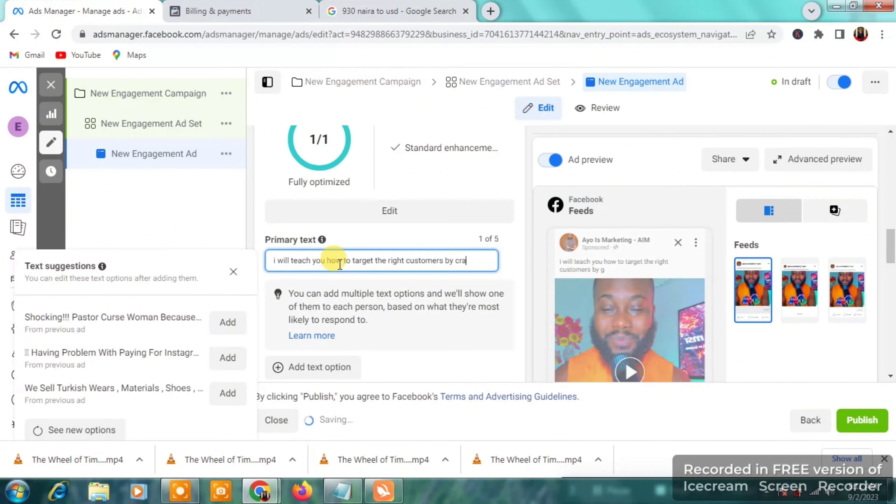
pyautogui.write('fting o')
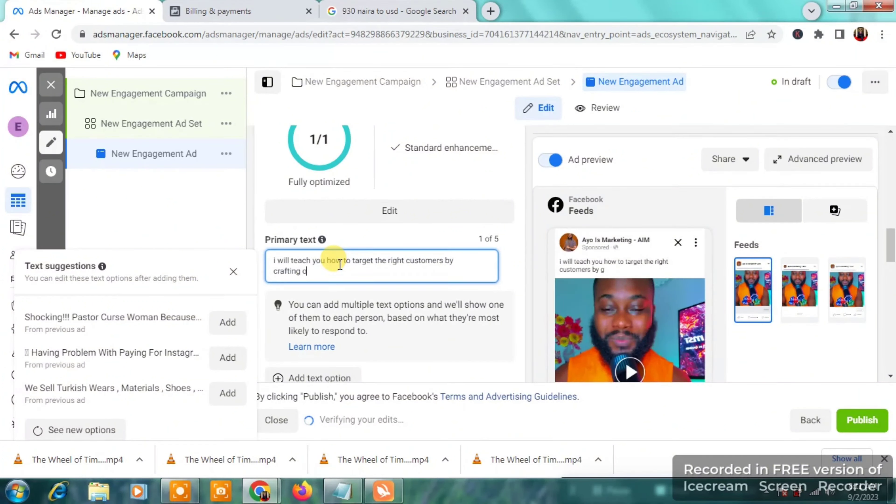
pyautogui.write('ut your')
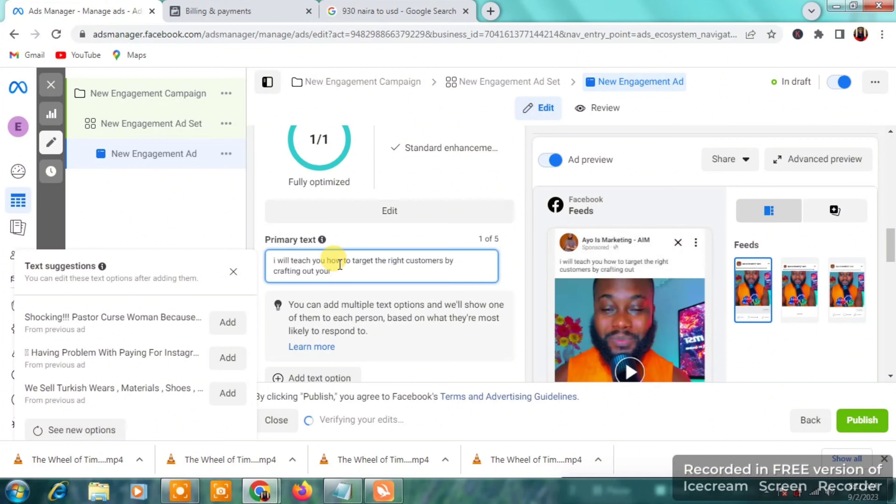
pyautogui.write(' target a')
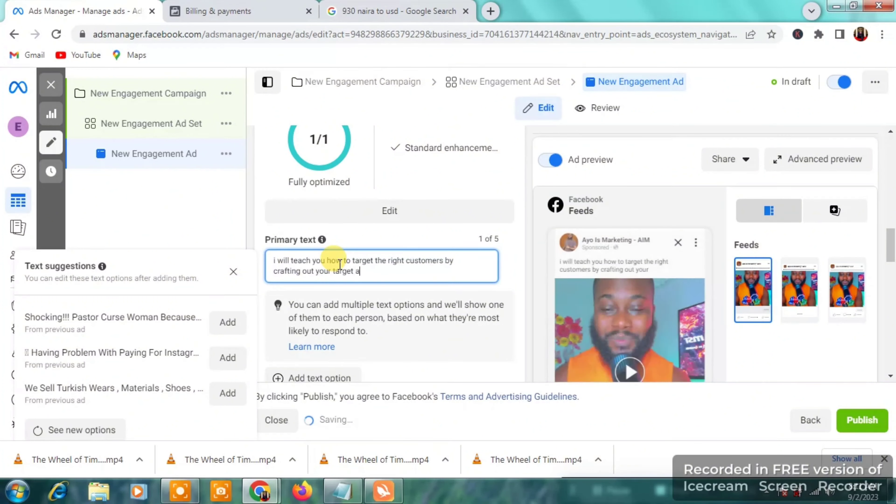
pyautogui.write('udien')
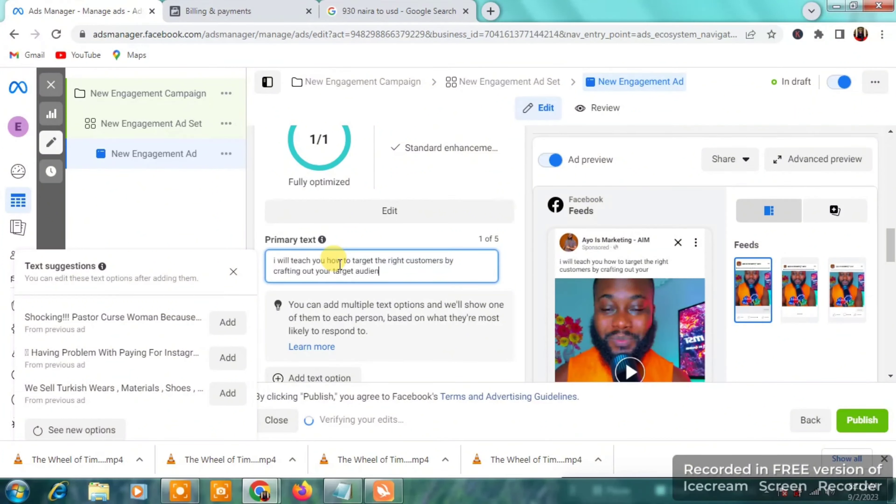
pyautogui.write('ce ..n')
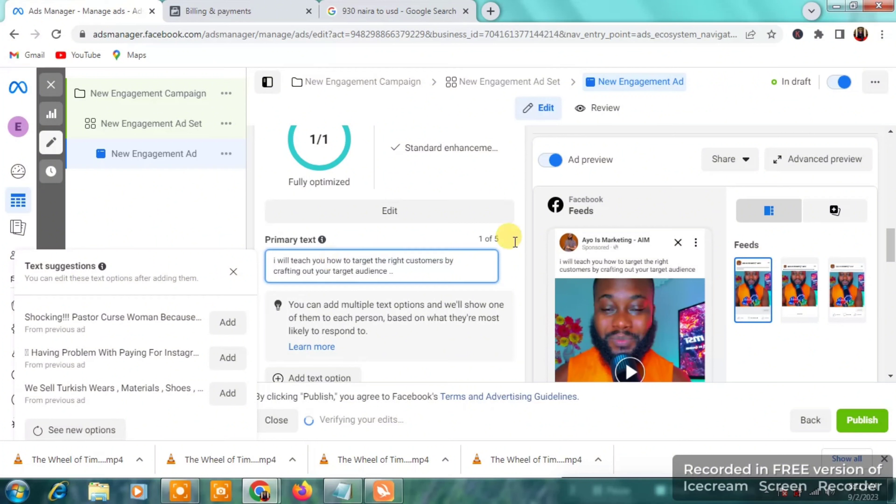
pyautogui.click(529, 272)
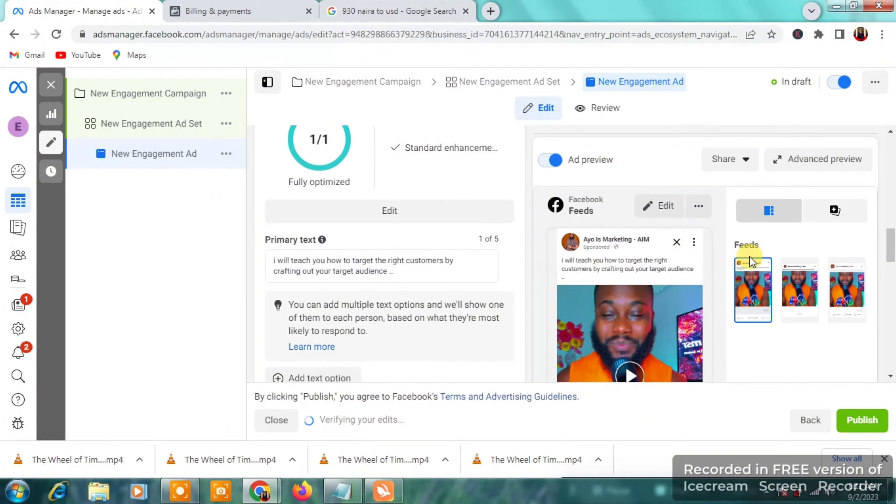
# Turn off the Add a destination option for the ad
pyautogui.moveTo(890, 247); pyautogui.dragTo(891, 267)
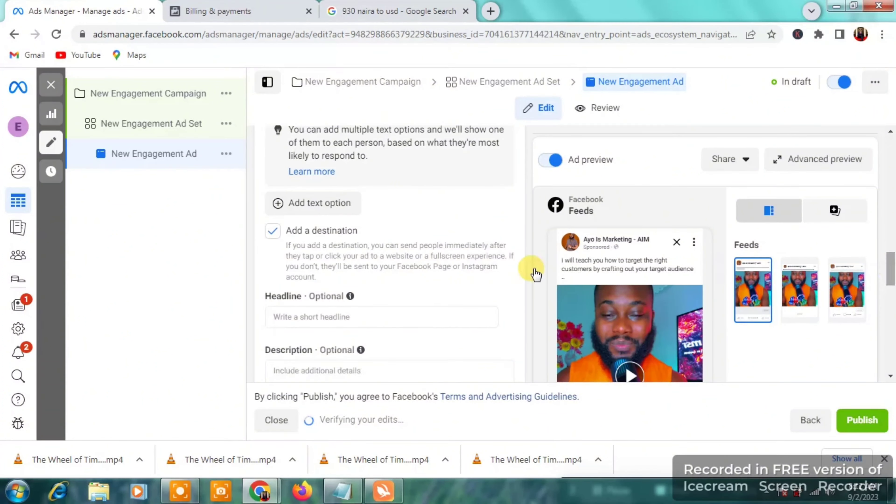
pyautogui.click(277, 237)
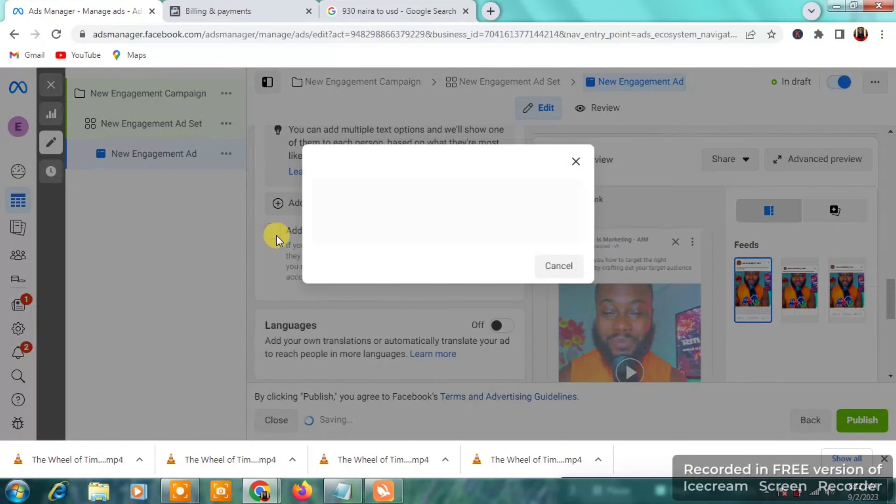